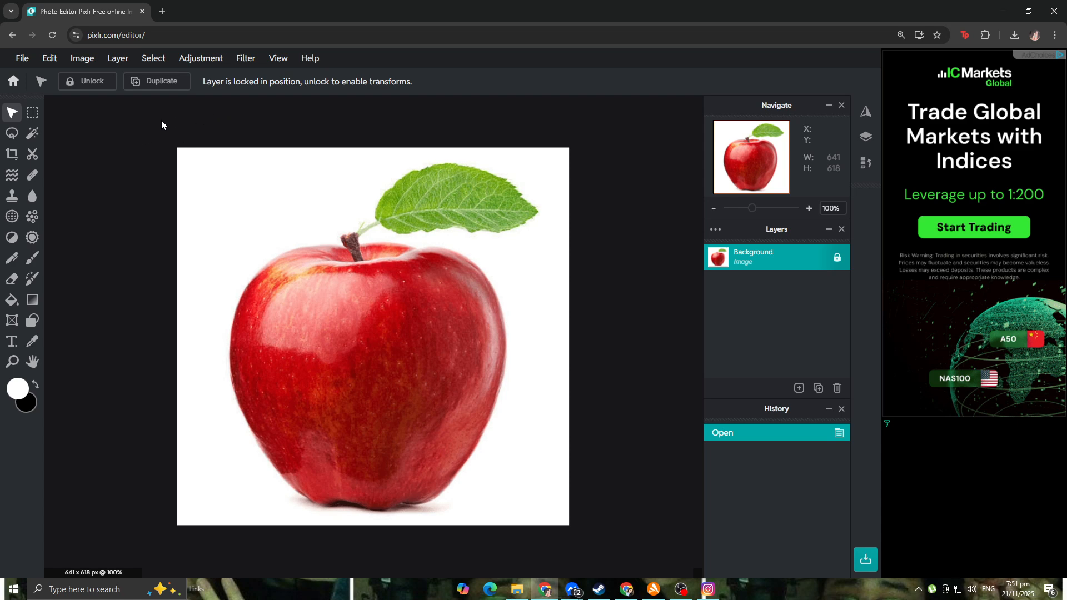
Duplicate the Background image layer and cut out a wide rectangular strip across the upper part of the apple on the copy.
{"action": "left_click", "coordinate": [32, 154]}
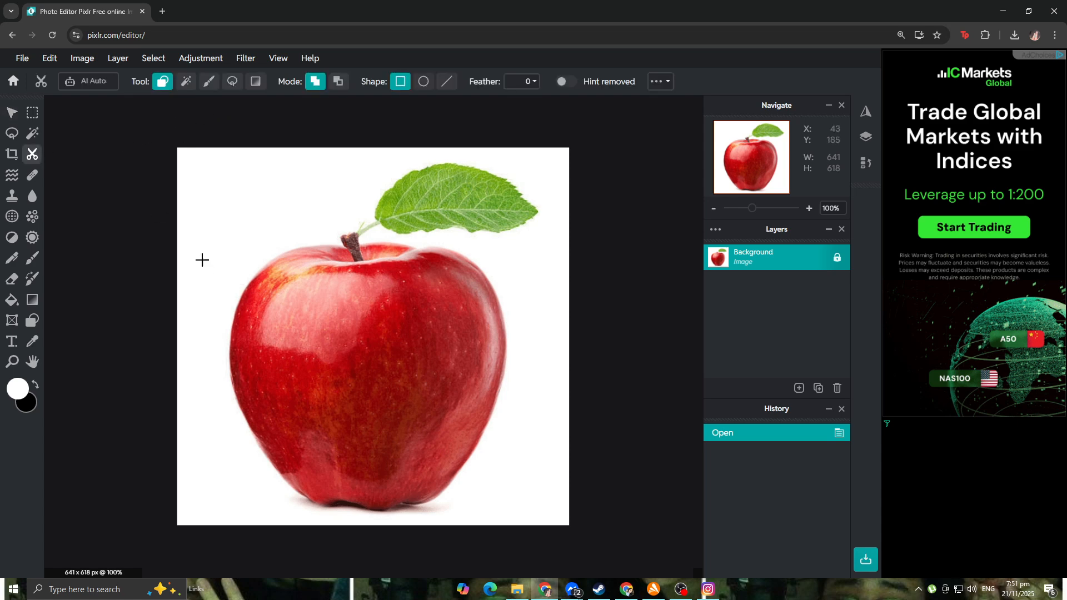
{"action": "key", "text": "ctrl+c"}
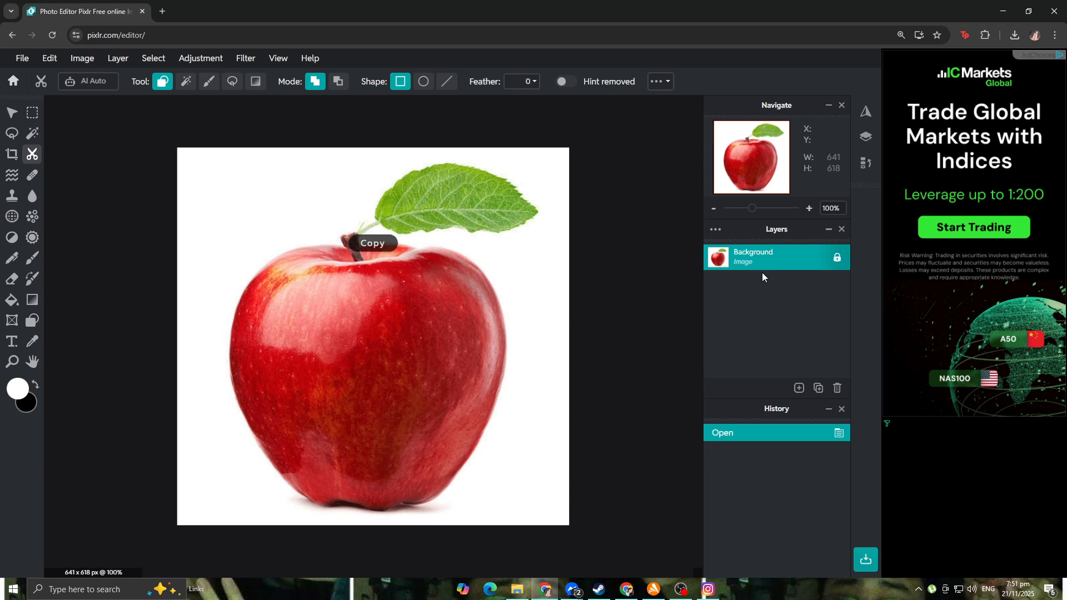
{"action": "key", "text": "ctrl+v"}
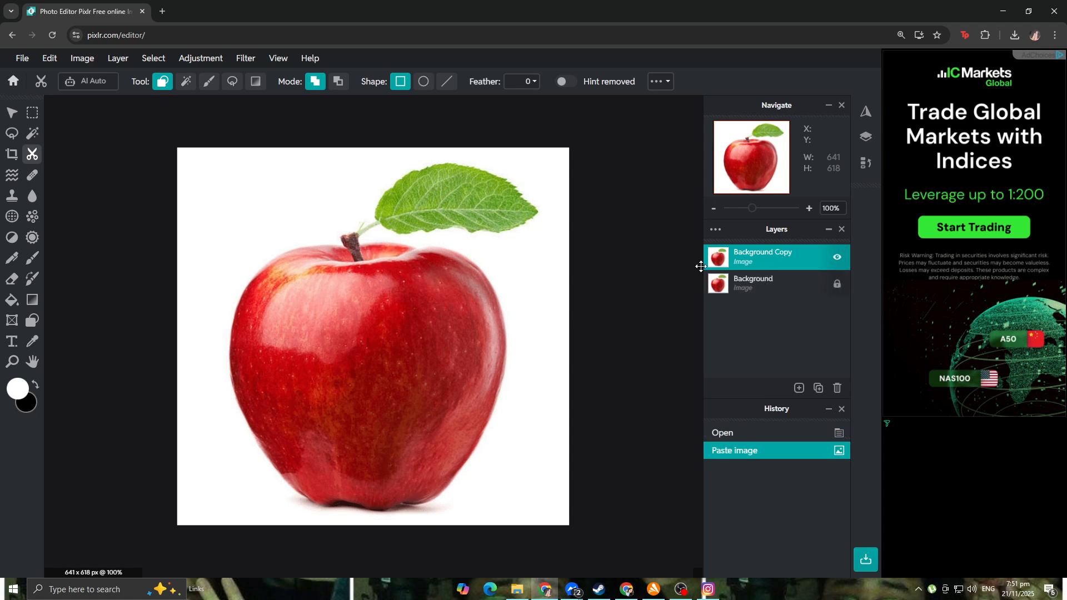
{"action": "left_click_drag", "start_coordinate": [298, 306], "coordinate": [388, 317]}
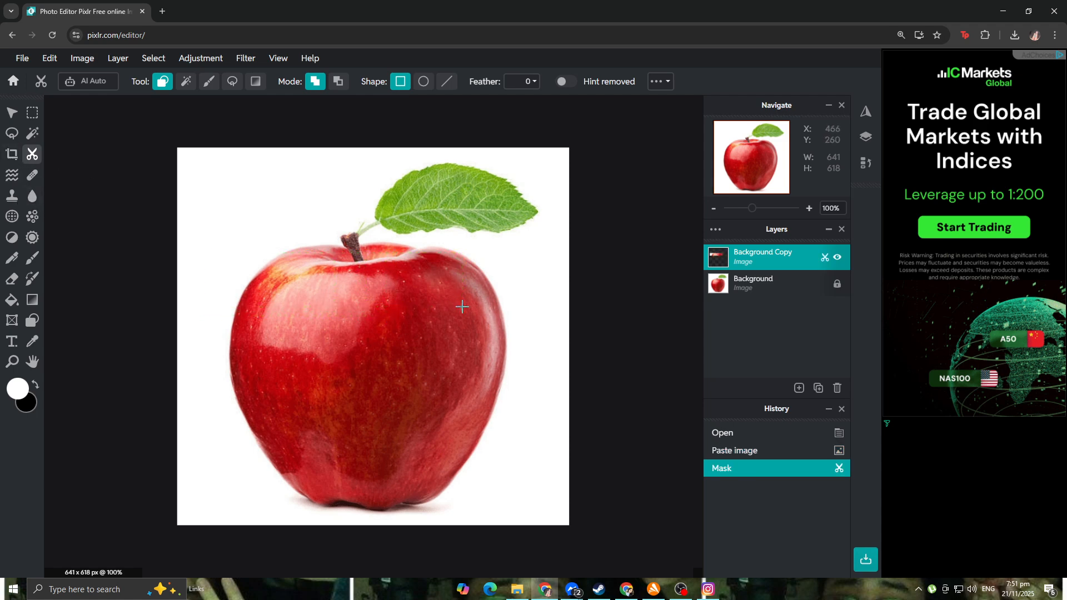
Shift the cut-out apple strip to X -47, Y -14 and lock its layer.
{"action": "left_click", "coordinate": [12, 113]}
{"action": "left_click_drag", "start_coordinate": [393, 309], "coordinate": [368, 302]}
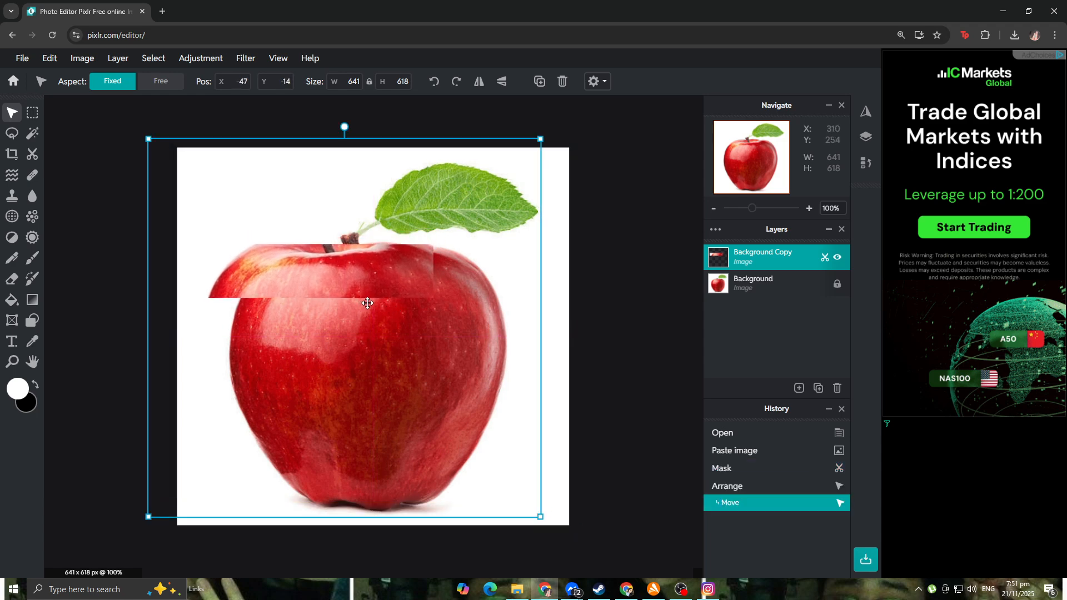
{"action": "left_click", "coordinate": [723, 261]}
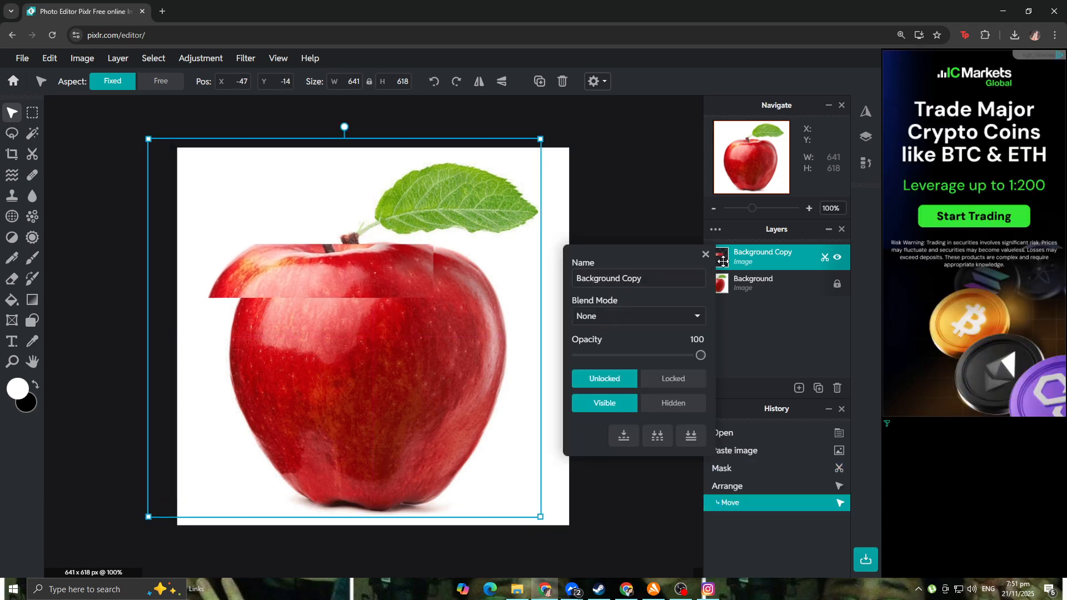
{"action": "left_click", "coordinate": [674, 378]}
{"action": "left_click", "coordinate": [761, 284]}
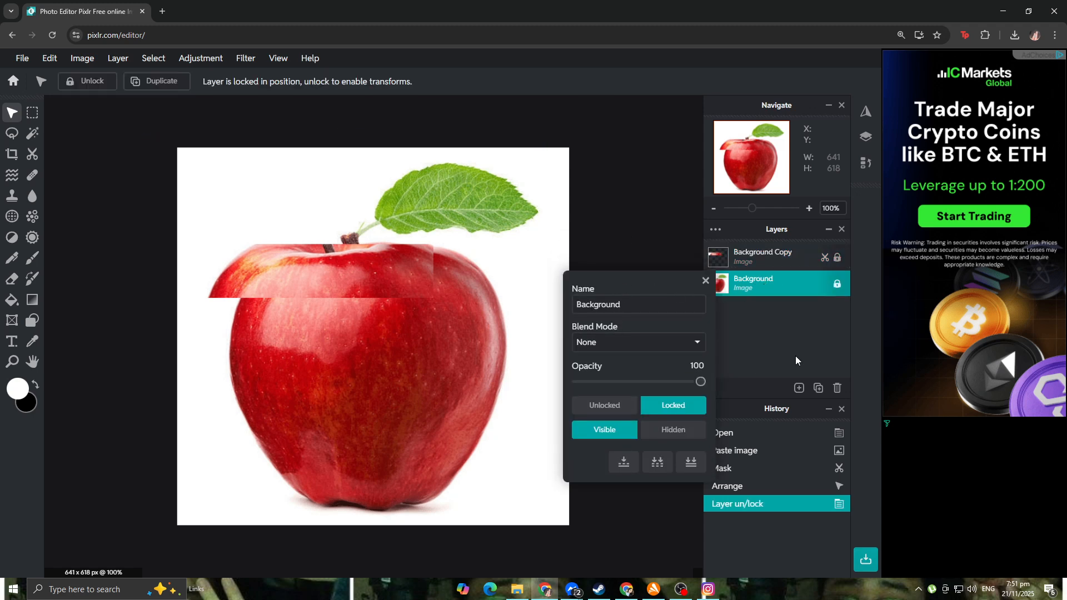
{"action": "left_click", "coordinate": [706, 281]}
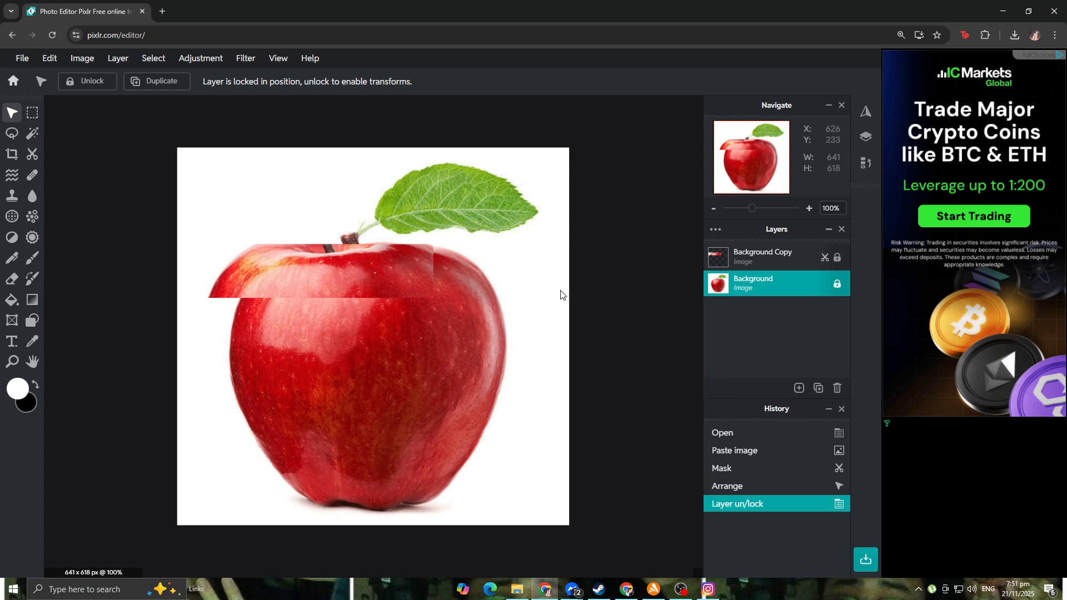
Paste four more image copies above the Background layer and delete three of them, keeping a single new copy.
{"action": "key", "text": "ctrl+v"}
{"action": "key", "text": "ctrl+v"}
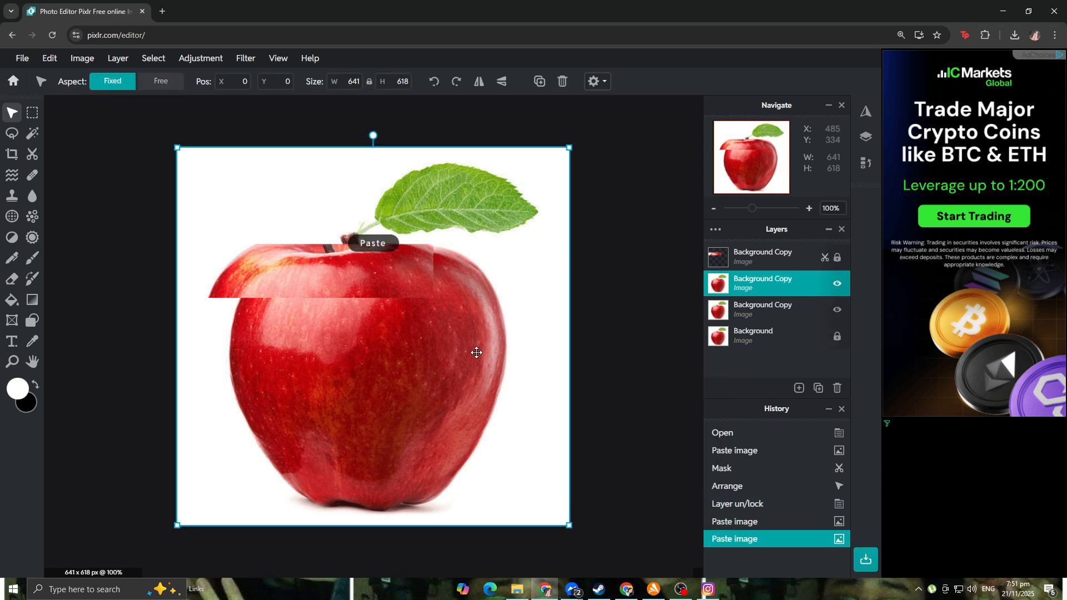
{"action": "key", "text": "ctrl+v"}
{"action": "key", "text": "ctrl+v"}
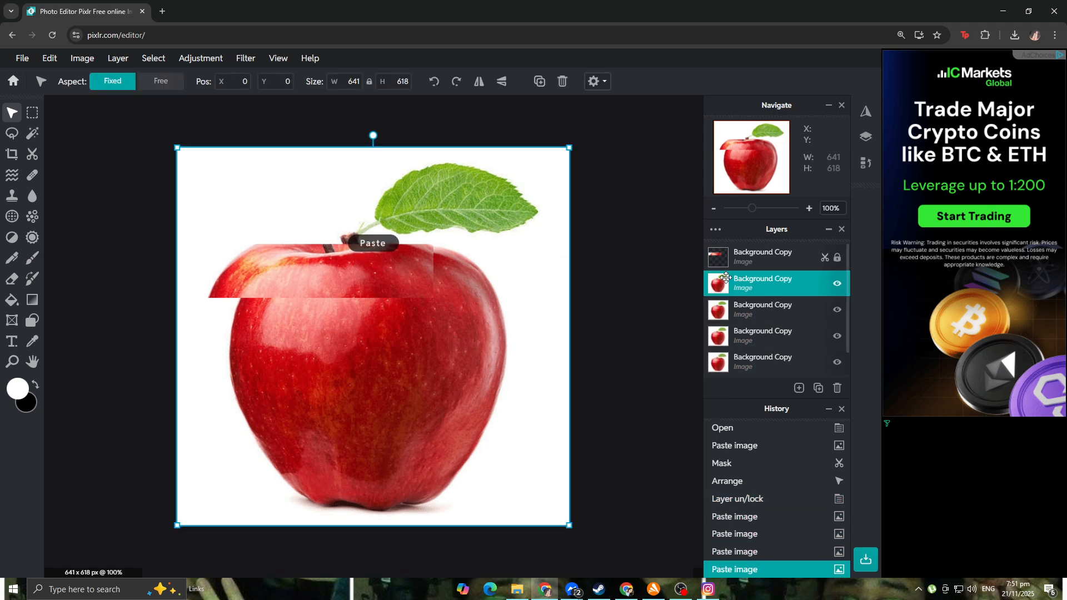
{"action": "left_click", "coordinate": [748, 334]}
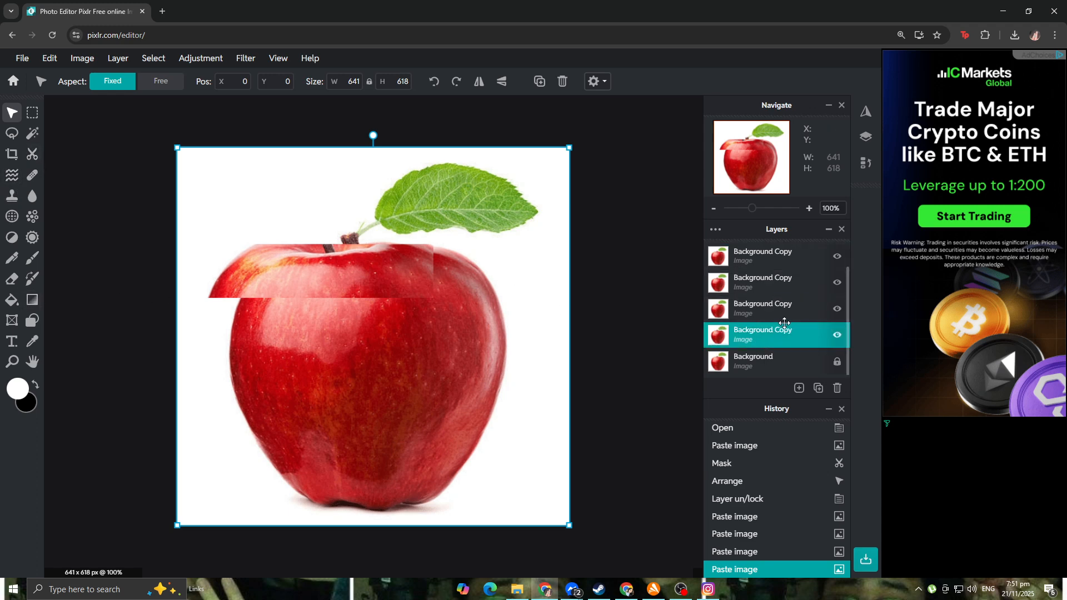
{"action": "key", "text": "Delete"}
{"action": "key", "text": "Delete"}
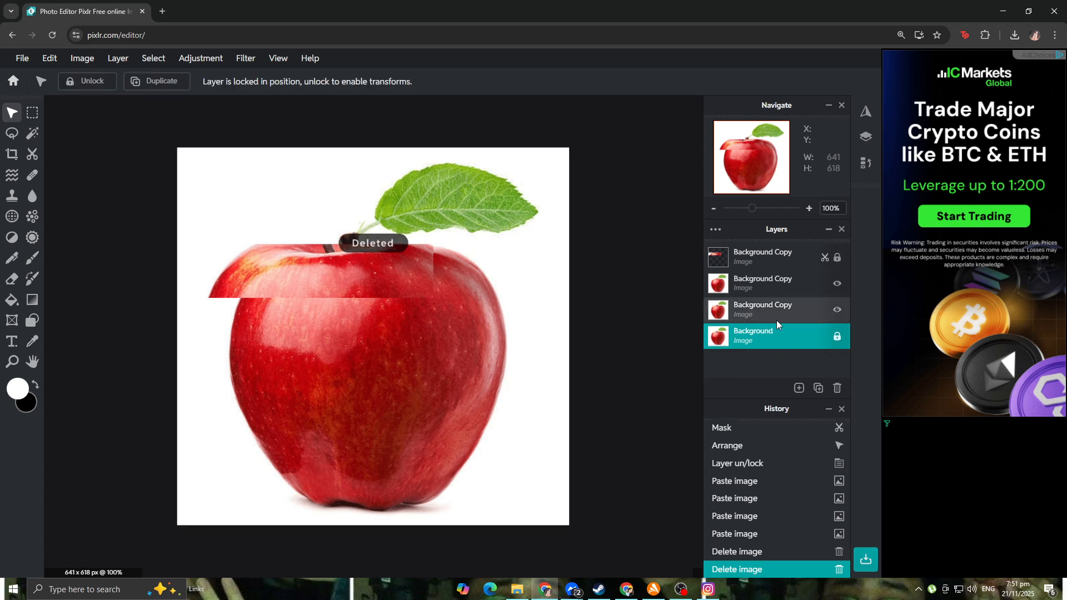
{"action": "left_click", "coordinate": [776, 316]}
{"action": "key", "text": "Delete"}
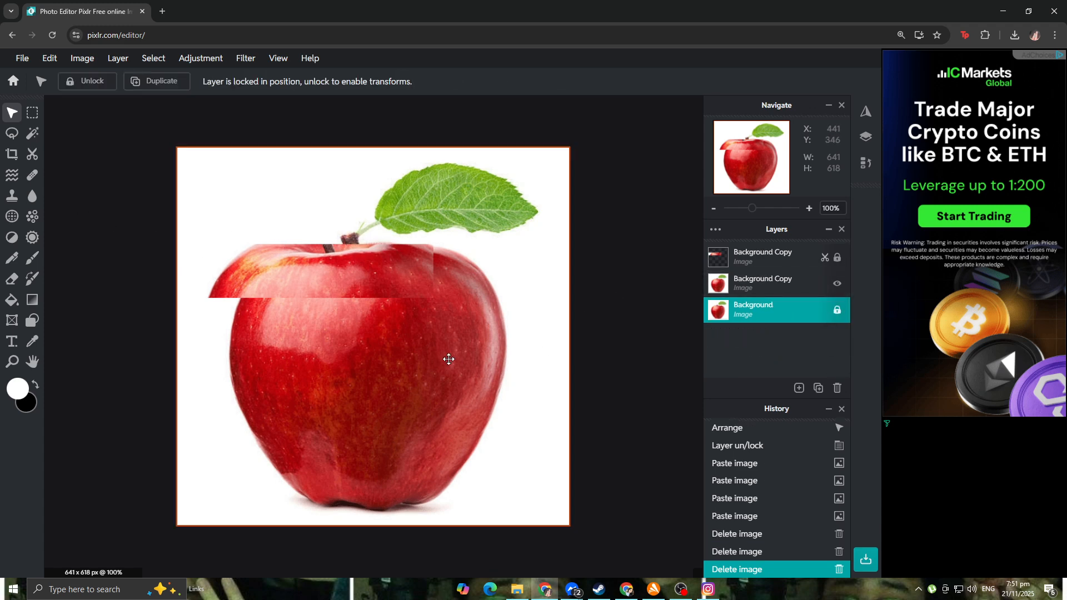
Try cutting out a rectangular strip from the apple's lower right side on the new copy, and undo the mask.
{"action": "left_click", "coordinate": [33, 155]}
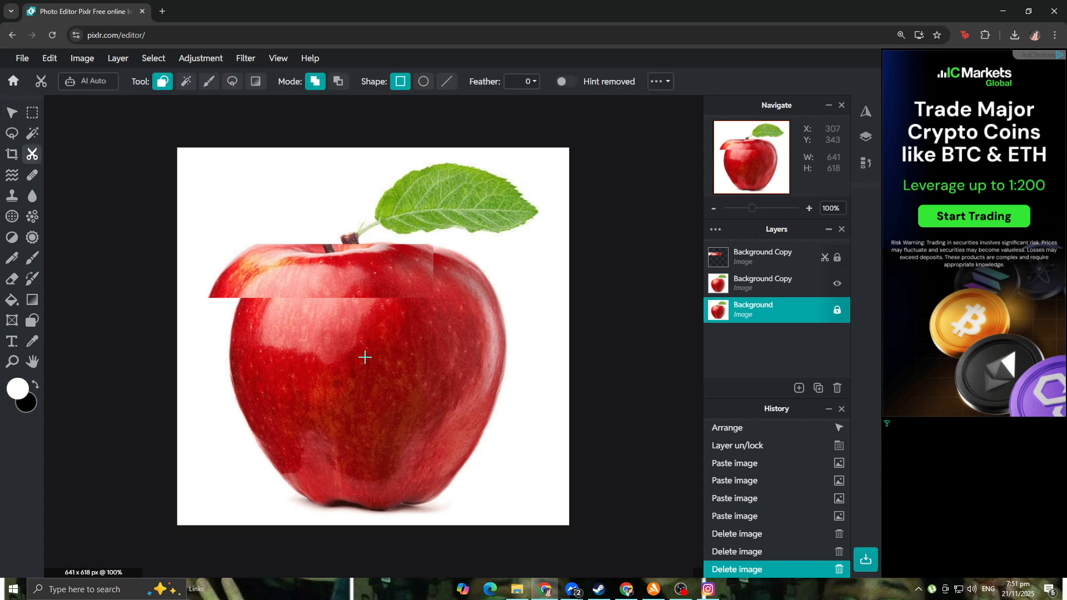
{"action": "left_click_drag", "start_coordinate": [523, 420], "coordinate": [527, 408]}
{"action": "left_click", "coordinate": [12, 112]}
{"action": "mouse_move", "coordinate": [343, 347]}
{"action": "left_mouse_down"}
{"action": "mouse_move", "coordinate": [363, 350]}
{"action": "mouse_move", "coordinate": [342, 349]}
{"action": "left_mouse_up"}
{"action": "key", "text": "ctrl+z"}
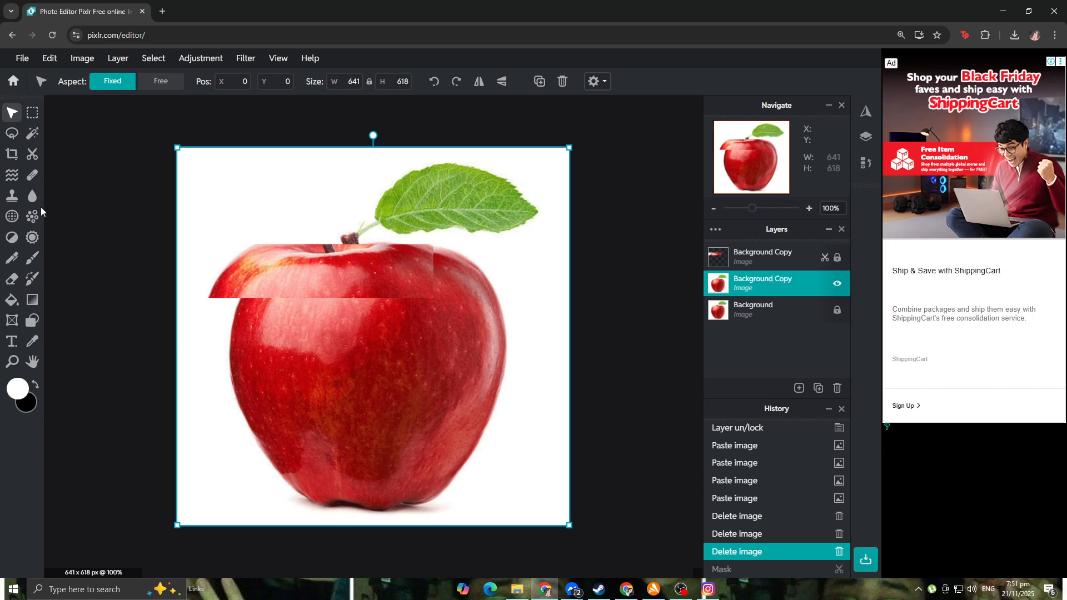
Redo the mask on the apple's lower strip and offset that strip toward the right of the apple.
{"action": "left_click", "coordinate": [12, 157]}
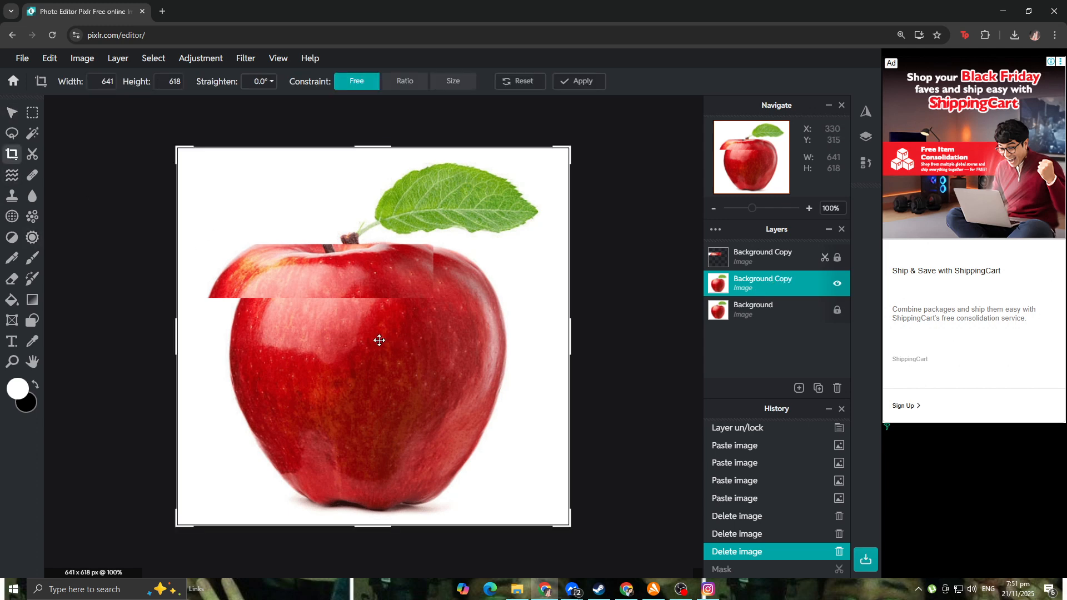
{"action": "left_click", "coordinate": [33, 154]}
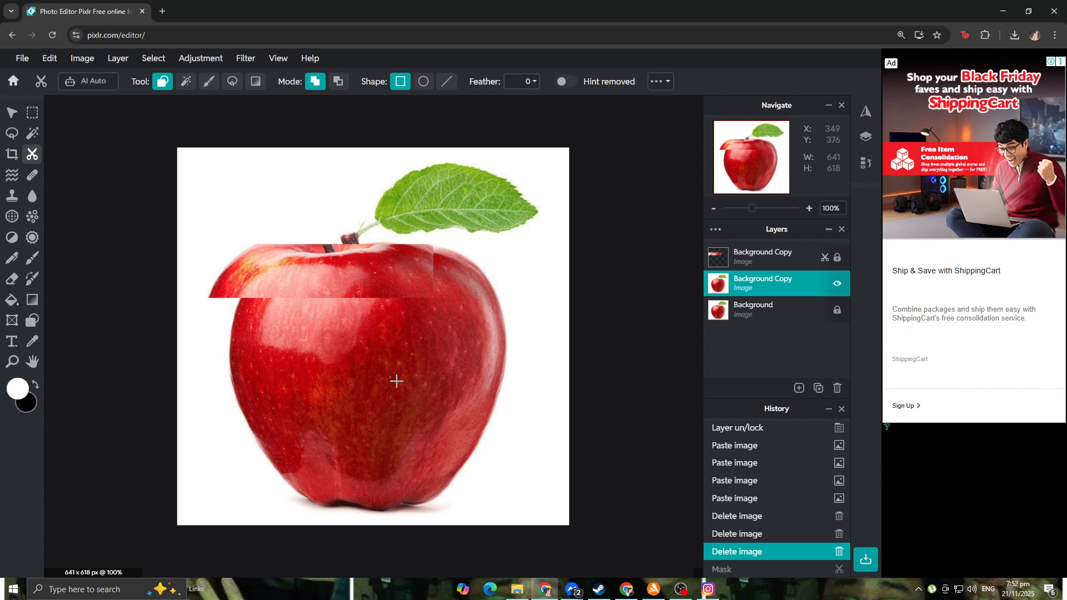
{"action": "key", "text": "ctrl+y"}
{"action": "left_click", "coordinate": [12, 112]}
{"action": "left_click_drag", "start_coordinate": [395, 381], "coordinate": [427, 378]}
{"action": "left_click", "coordinate": [742, 311]}
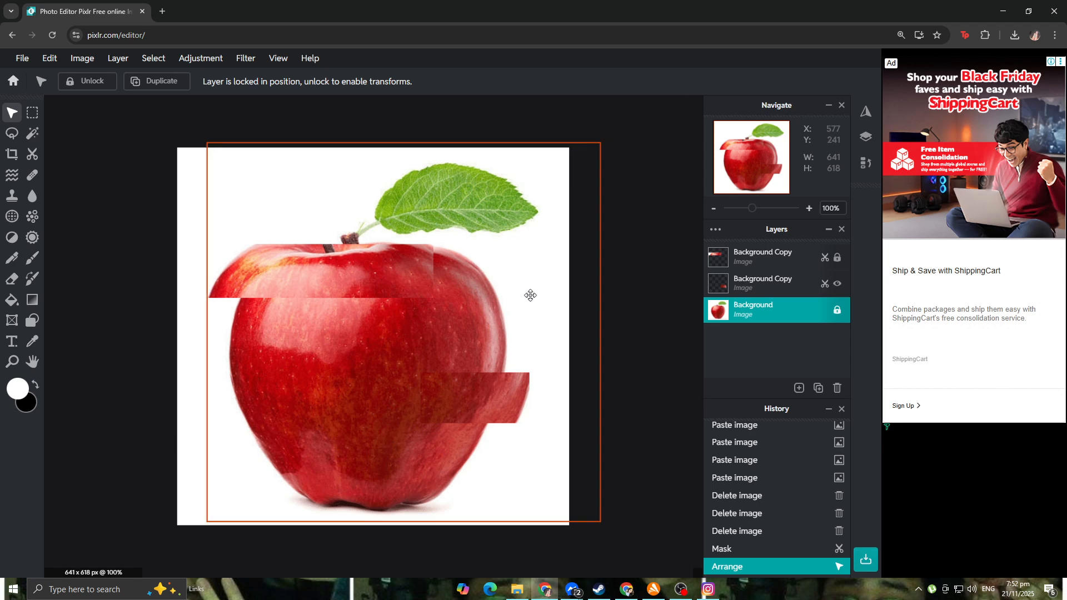
Undo all layer, mask and move edits back to the originally opened apple image.
{"action": "key", "text": "ctrl+z"}
{"action": "key", "text": "ctrl+z"}
{"action": "key", "text": "ctrl+z"}
{"action": "key", "text": "ctrl+z"}
{"action": "key", "text": "ctrl+z"}
{"action": "key", "text": "ctrl+z"}
{"action": "key", "text": "ctrl+z"}
{"action": "key", "text": "ctrl+z"}
{"action": "key", "text": "ctrl+z"}
{"action": "key", "text": "ctrl+z"}
{"action": "key", "text": "ctrl+z"}
{"action": "key", "text": "ctrl+z"}
{"action": "key", "text": "ctrl+z"}
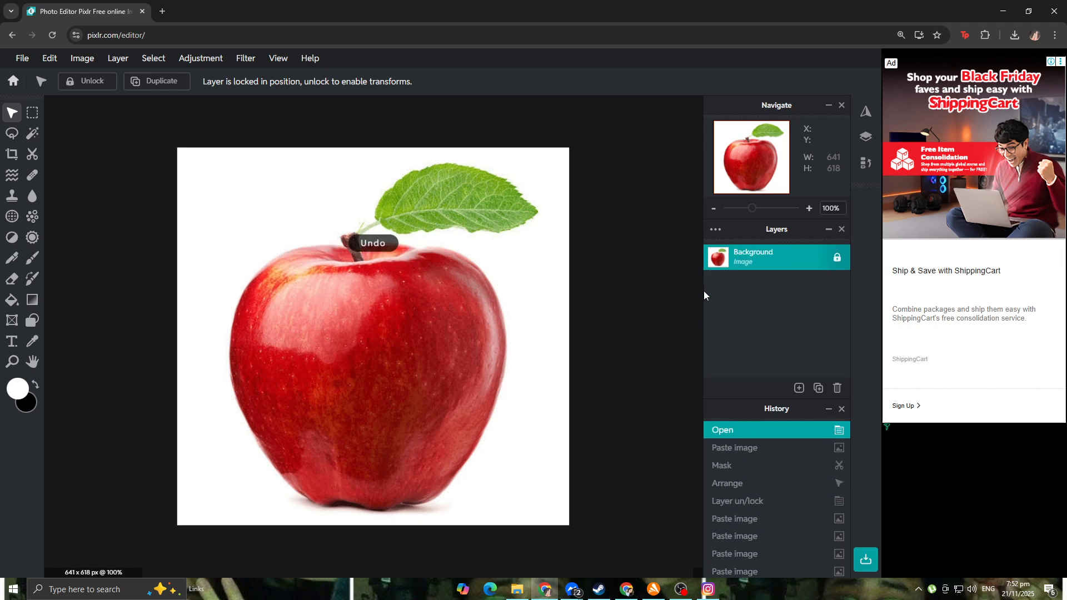
Try the Fringe glitch filter on the apple image with a slightly lowered amount, and dismiss it without applying.
{"action": "left_click", "coordinate": [201, 60]}
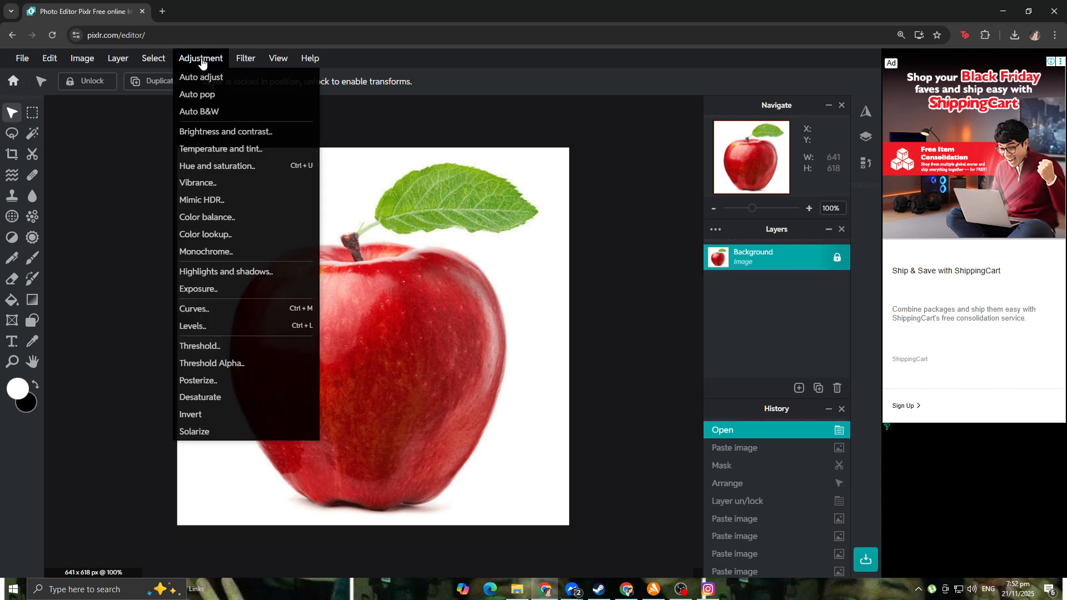
{"action": "mouse_move", "coordinate": [243, 59]}
{"action": "mouse_move", "coordinate": [296, 155]}
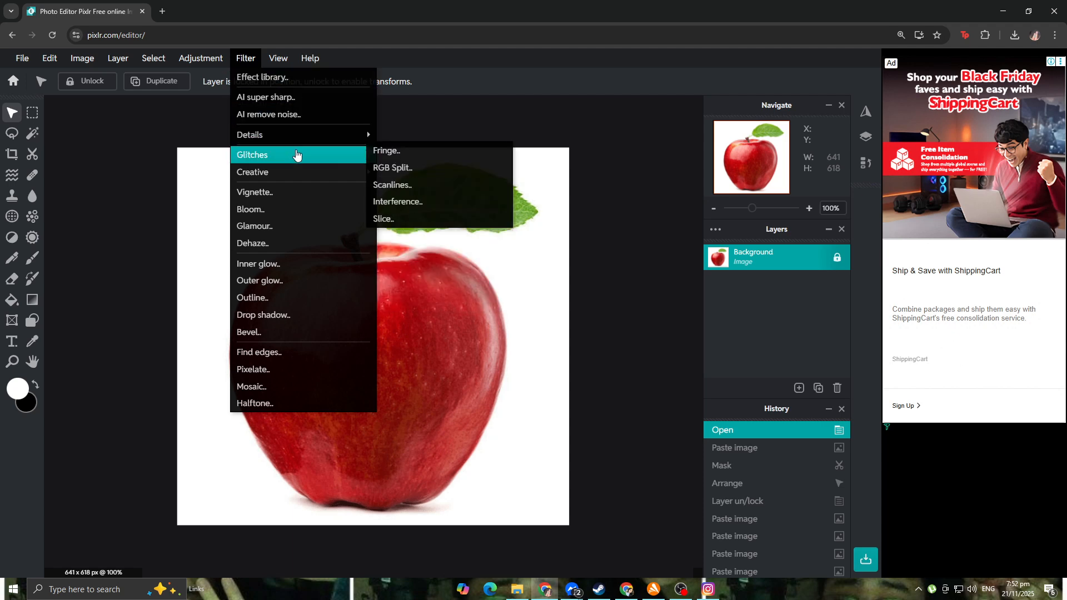
{"action": "left_click", "coordinate": [393, 152]}
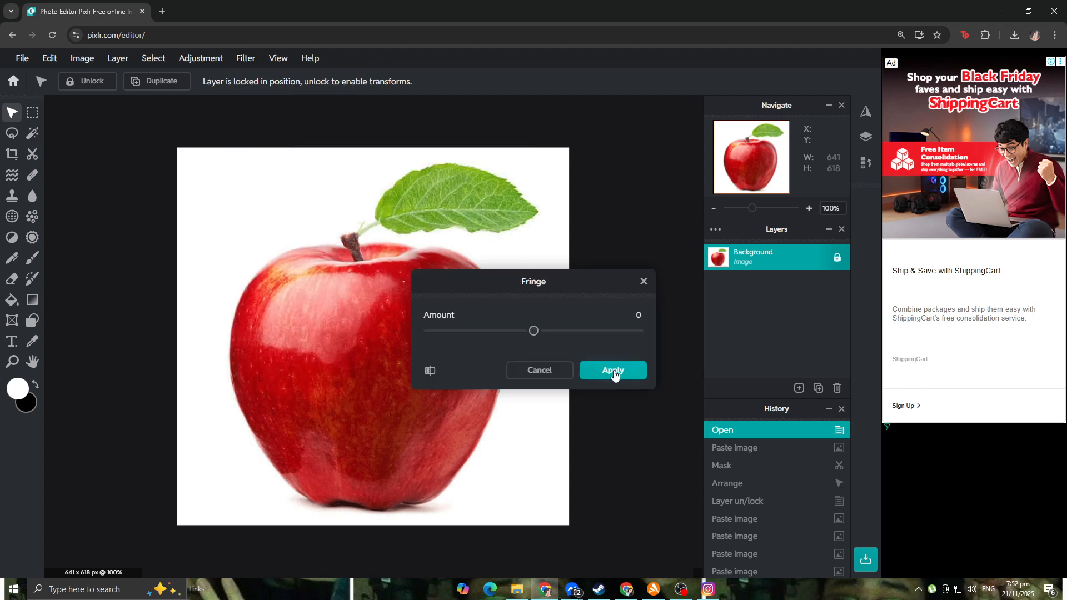
{"action": "mouse_move", "coordinate": [534, 332]}
{"action": "left_mouse_down"}
{"action": "mouse_move", "coordinate": [626, 334]}
{"action": "mouse_move", "coordinate": [426, 331]}
{"action": "mouse_move", "coordinate": [522, 332]}
{"action": "left_mouse_up"}
{"action": "left_click", "coordinate": [643, 281]}
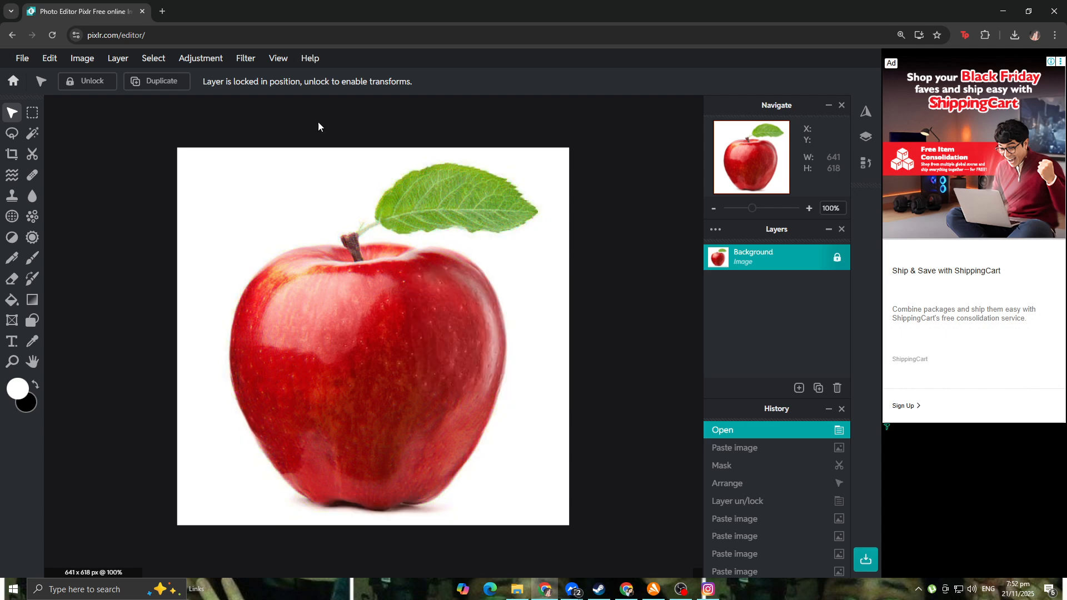
Try the RGB Split glitch filter with different distance, direction, amount and color combinations, and cancel it.
{"action": "left_click", "coordinate": [245, 58]}
{"action": "mouse_move", "coordinate": [302, 153]}
{"action": "left_click", "coordinate": [394, 168]}
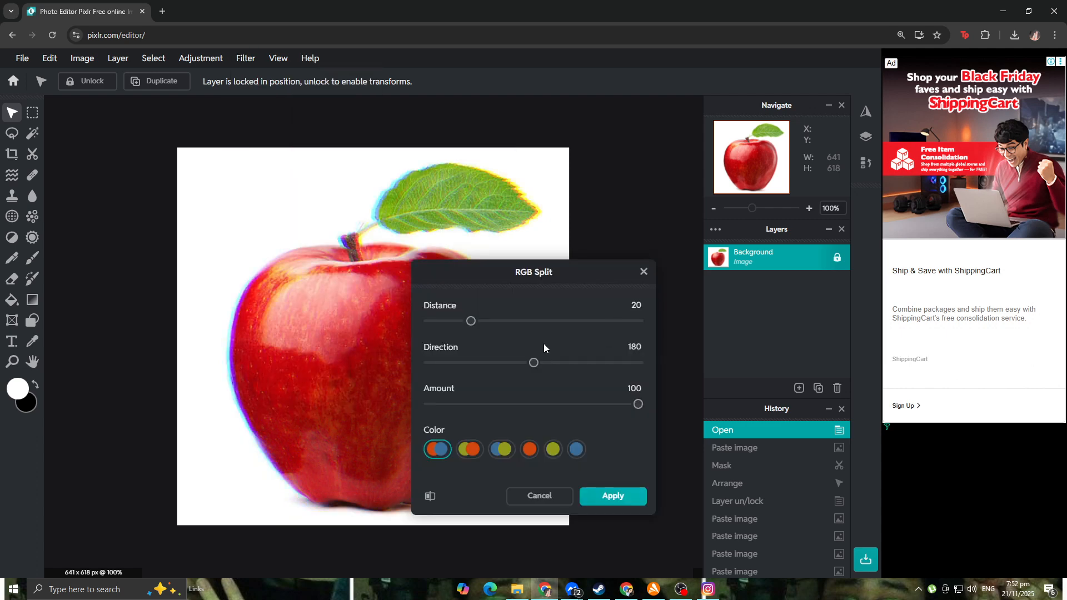
{"action": "left_click_drag", "start_coordinate": [533, 272], "coordinate": [705, 189]}
{"action": "mouse_move", "coordinate": [643, 237]}
{"action": "left_mouse_down"}
{"action": "mouse_move", "coordinate": [808, 245]}
{"action": "mouse_move", "coordinate": [652, 248]}
{"action": "left_mouse_up"}
{"action": "left_click_drag", "start_coordinate": [704, 282], "coordinate": [803, 279]}
{"action": "left_click_drag", "start_coordinate": [809, 321], "coordinate": [713, 321]}
{"action": "left_click", "coordinate": [640, 368]}
{"action": "left_click", "coordinate": [667, 370]}
{"action": "left_click", "coordinate": [698, 371]}
{"action": "left_click", "coordinate": [727, 417]}
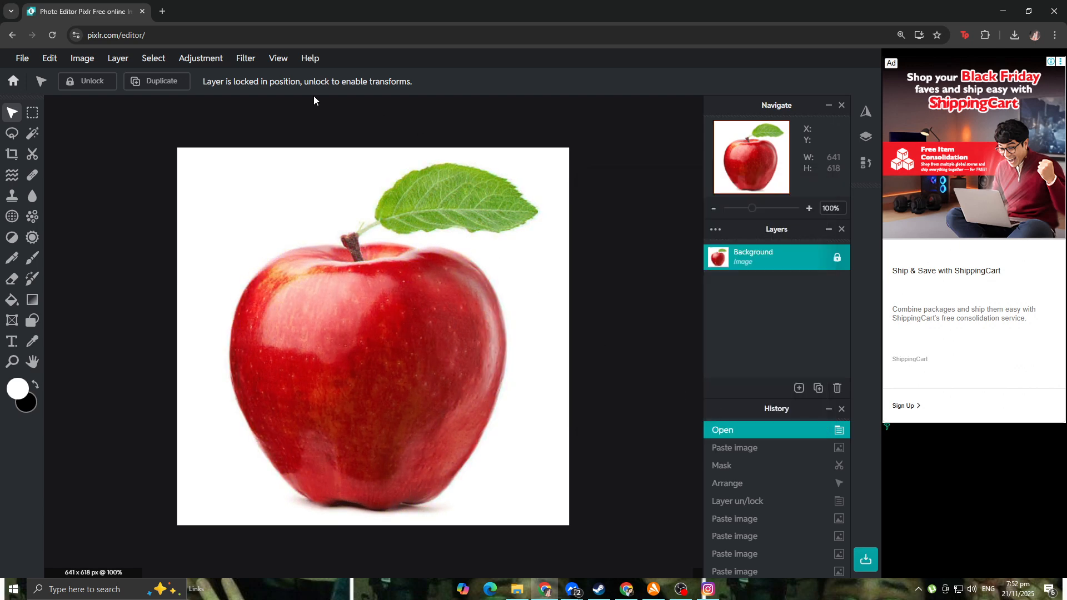
Try the Scanlines glitch filter with Size 10 and Amount 100, and cancel it.
{"action": "left_click", "coordinate": [245, 58]}
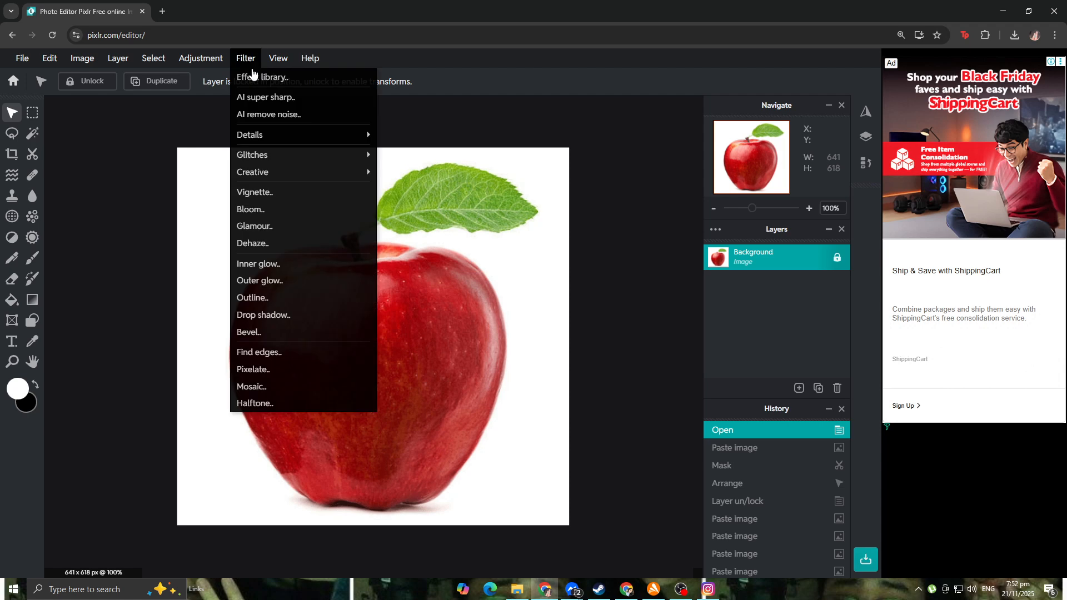
{"action": "mouse_move", "coordinate": [210, 62]}
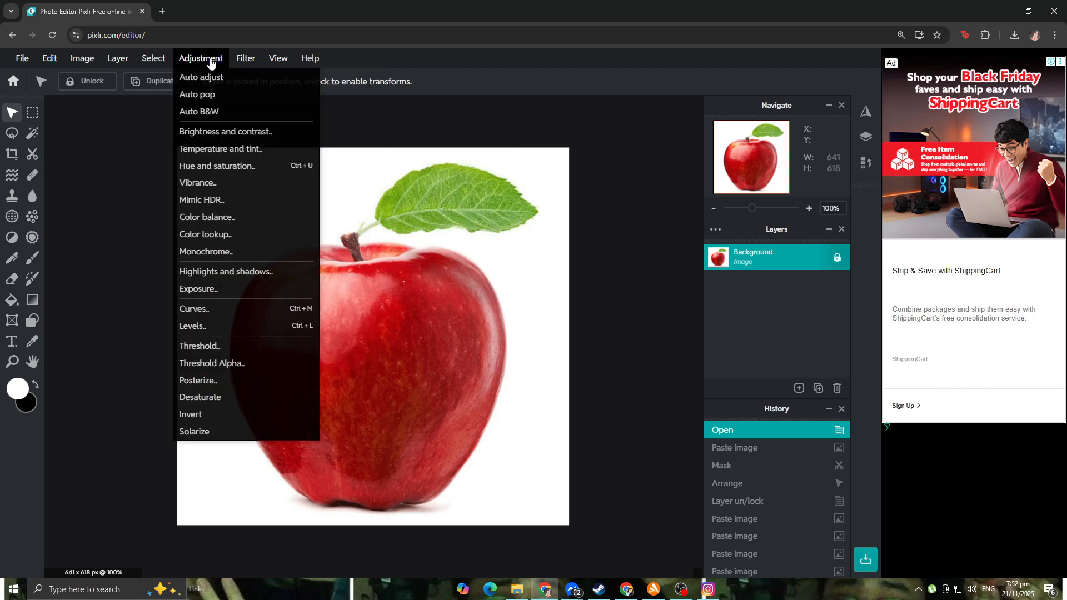
{"action": "mouse_move", "coordinate": [285, 155]}
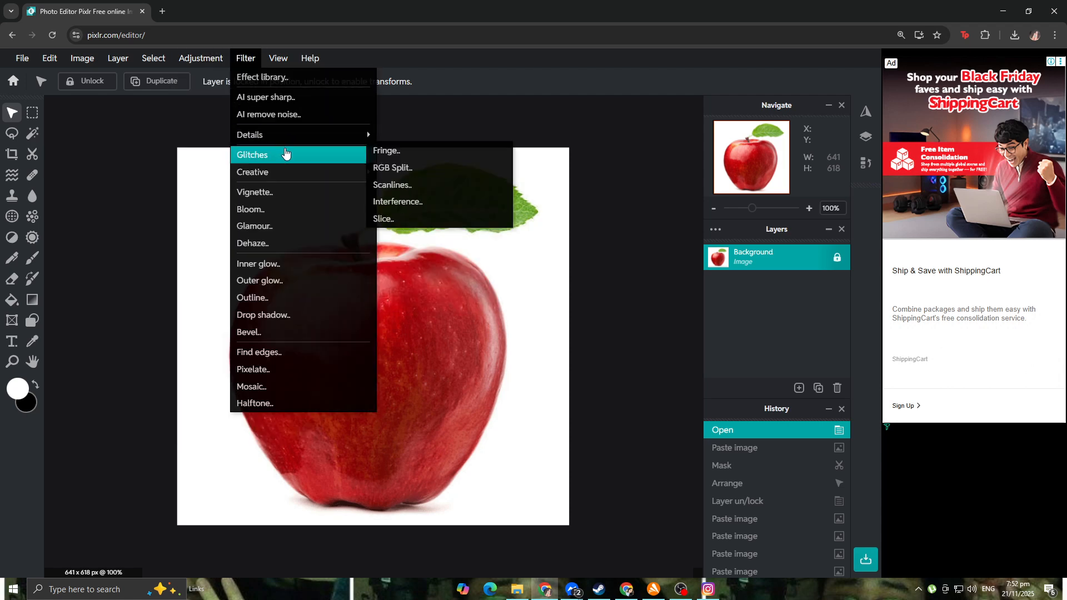
{"action": "left_click", "coordinate": [401, 167]}
{"action": "left_click_drag", "start_coordinate": [622, 294], "coordinate": [811, 290]}
{"action": "left_click_drag", "start_coordinate": [643, 331], "coordinate": [812, 332]}
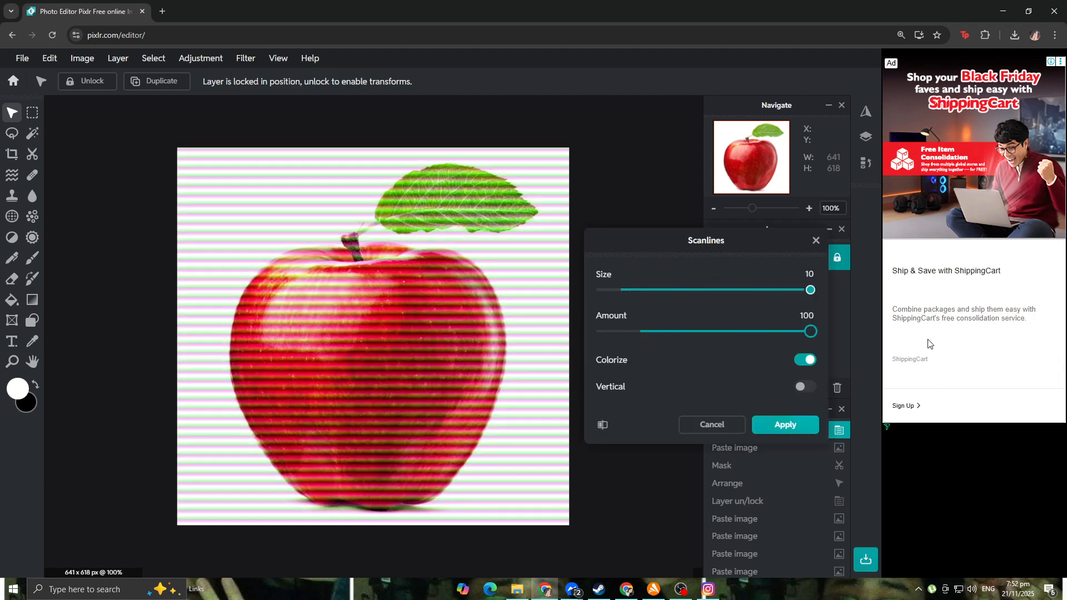
{"action": "left_click", "coordinate": [712, 425]}
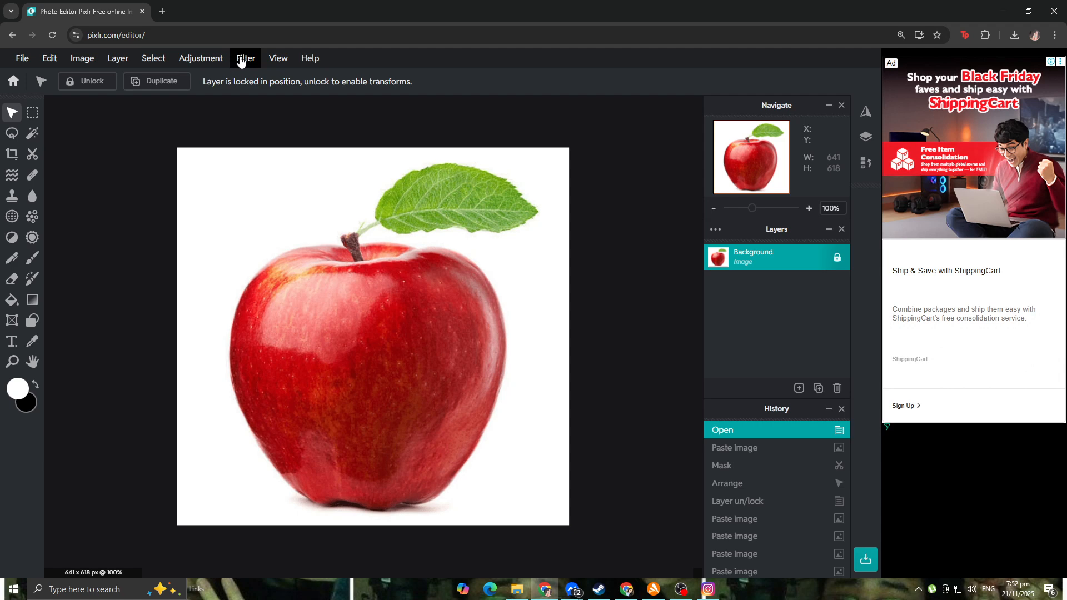
Try the Interference glitch filter with Seed and Amount raised to their maximum, and cancel it.
{"action": "left_click", "coordinate": [240, 59]}
{"action": "mouse_move", "coordinate": [348, 158]}
{"action": "left_click", "coordinate": [409, 200]}
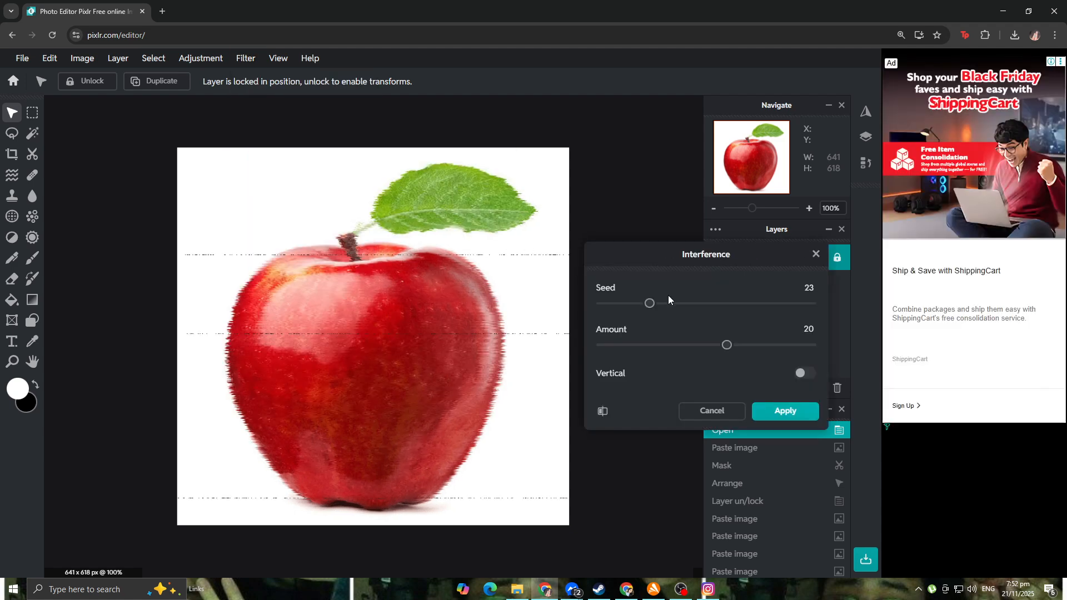
{"action": "left_click_drag", "start_coordinate": [649, 304], "coordinate": [840, 322]}
{"action": "left_click_drag", "start_coordinate": [728, 345], "coordinate": [841, 350]}
{"action": "left_click", "coordinate": [721, 414]}
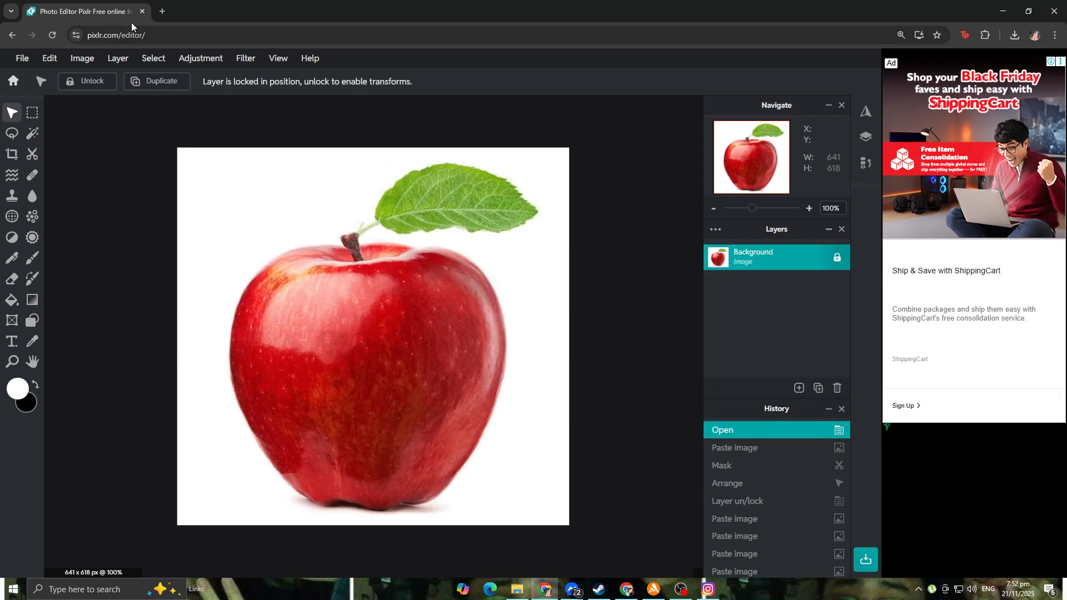
Try the Slice glitch filter with Seed 200, Amount 25 and Distance 100, and cancel it.
{"action": "left_click", "coordinate": [246, 58]}
{"action": "mouse_move", "coordinate": [278, 58]}
{"action": "mouse_move", "coordinate": [246, 60]}
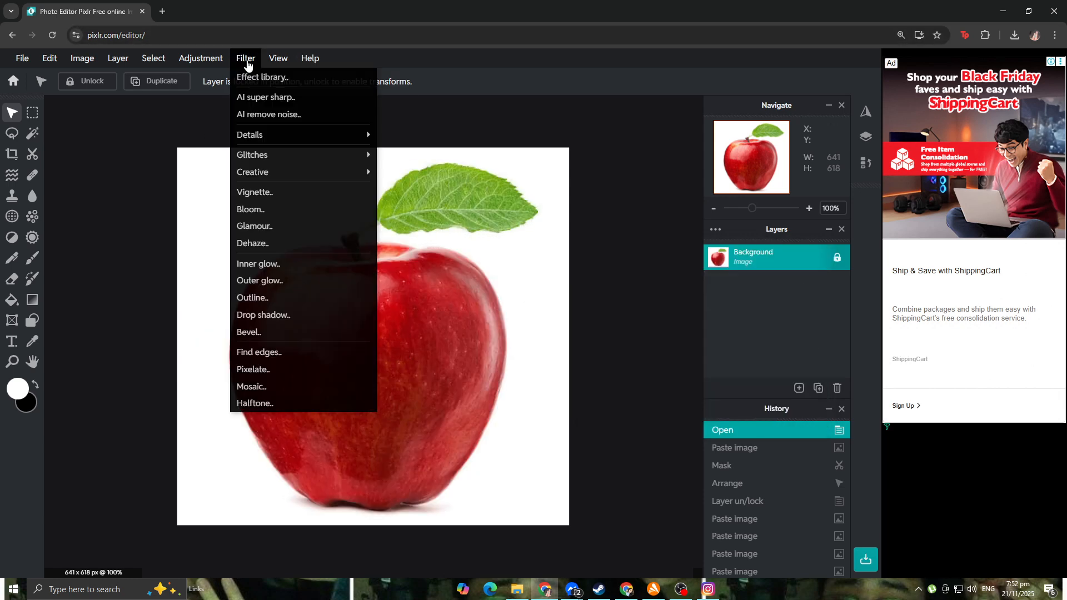
{"action": "mouse_move", "coordinate": [341, 156]}
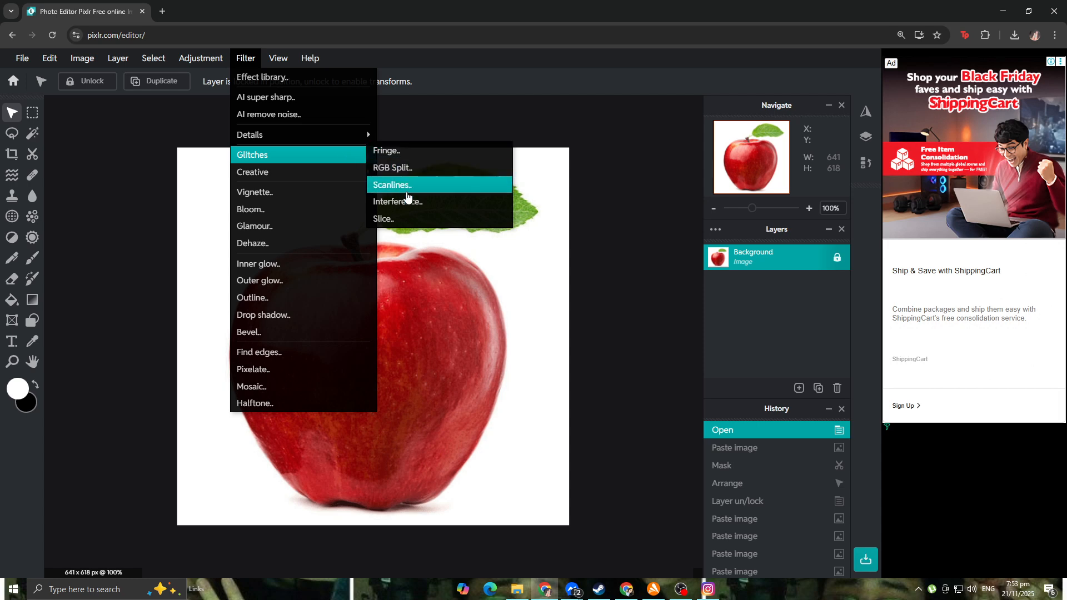
{"action": "left_click", "coordinate": [420, 221]}
{"action": "left_click_drag", "start_coordinate": [707, 309], "coordinate": [812, 314]}
{"action": "left_click_drag", "start_coordinate": [630, 348], "coordinate": [867, 352]}
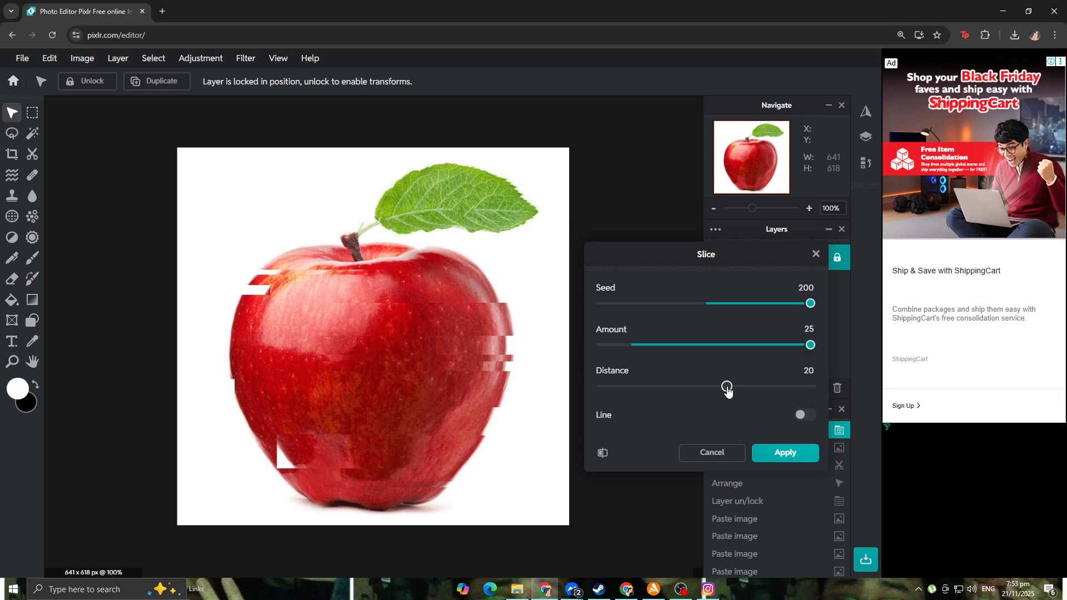
{"action": "left_click_drag", "start_coordinate": [727, 391], "coordinate": [834, 392]}
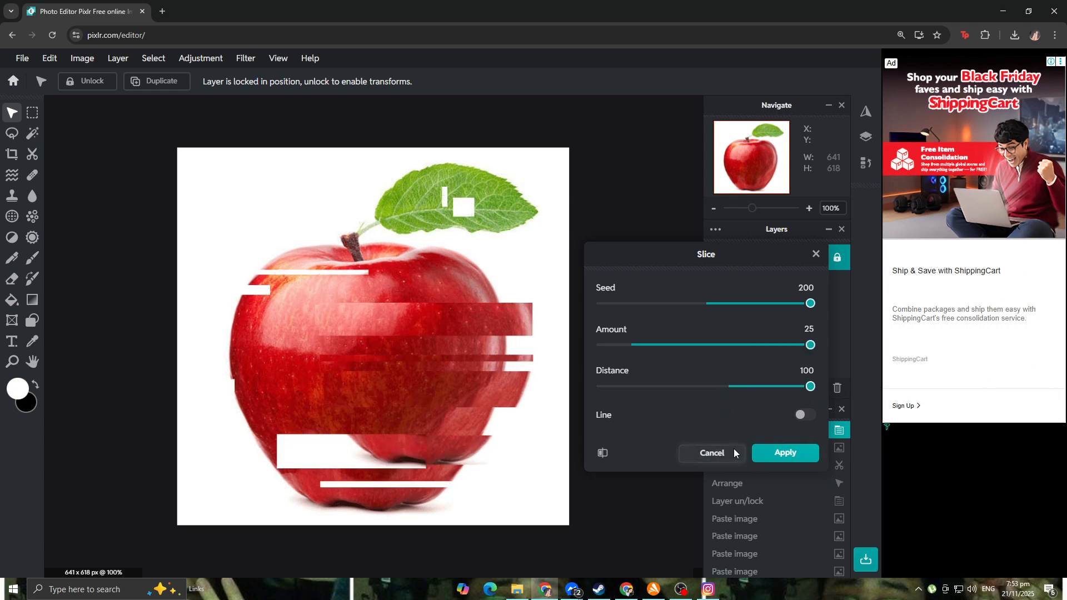
{"action": "left_click", "coordinate": [712, 452]}
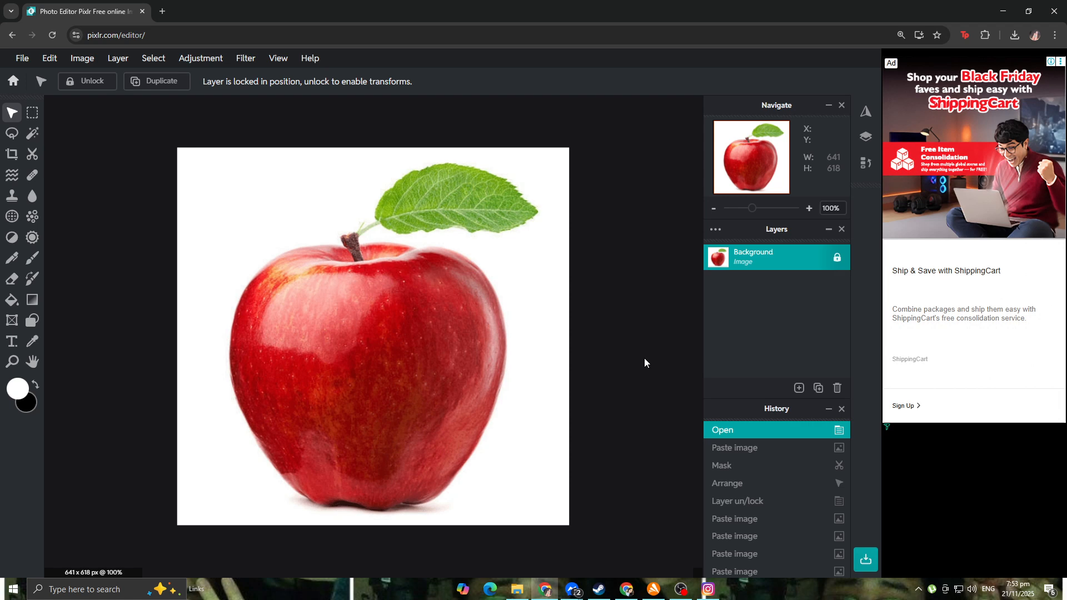
{"action": "key", "text": "ctrl+c"}
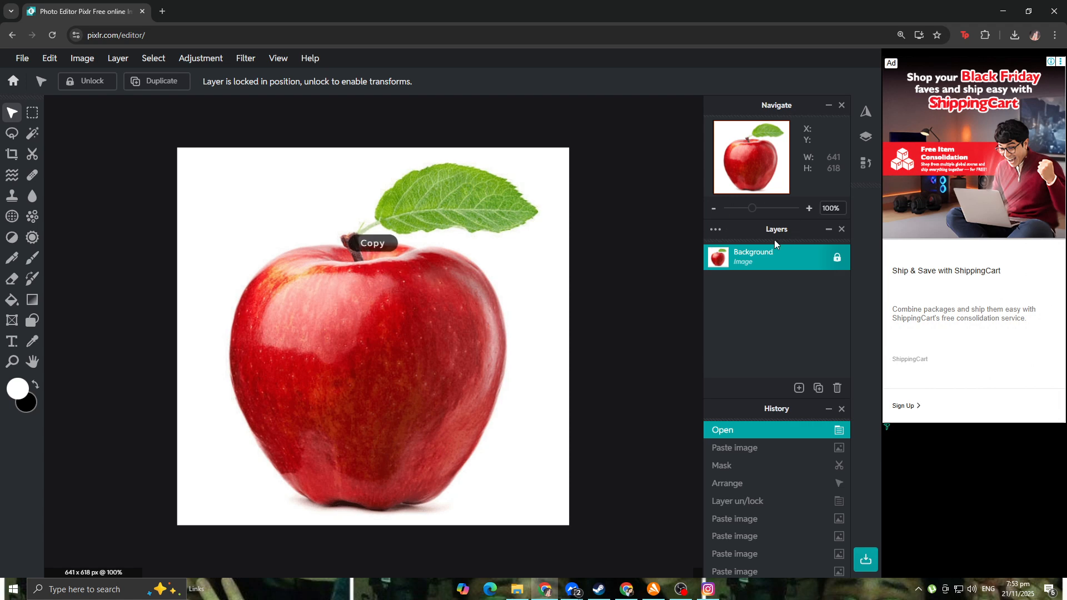
{"action": "key", "text": "ctrl+v"}
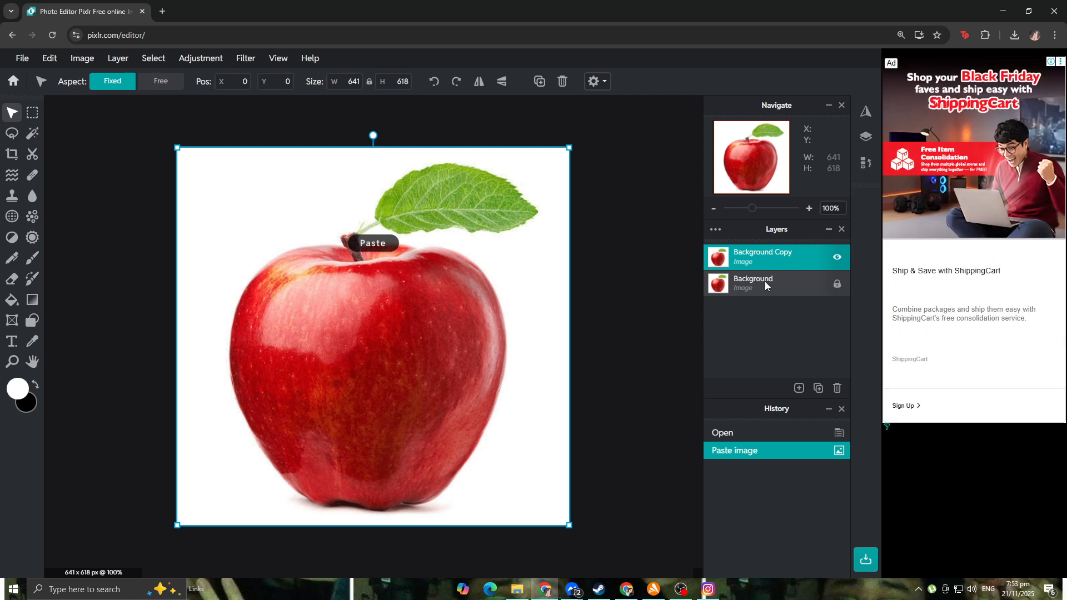
{"action": "key", "text": "ctrl+z"}
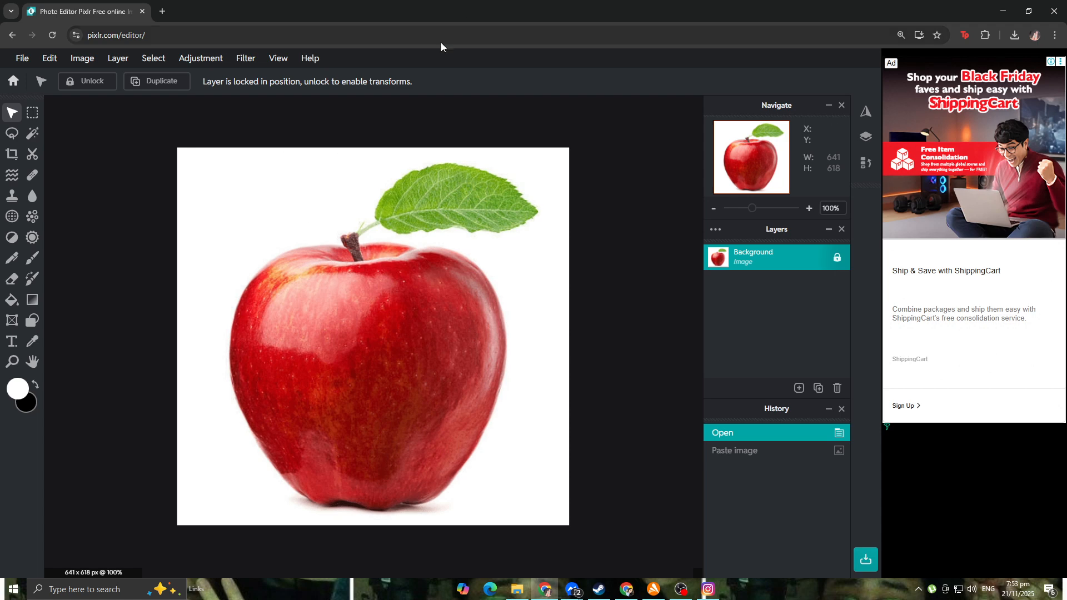
Apply the RGB Split glitch filter to the apple image with Distance 26, Direction 156, Amount 100 and the red-blue color pair.
{"action": "left_click", "coordinate": [245, 58]}
{"action": "left_click", "coordinate": [352, 165]}
{"action": "left_click", "coordinate": [235, 63]}
{"action": "mouse_move", "coordinate": [284, 156]}
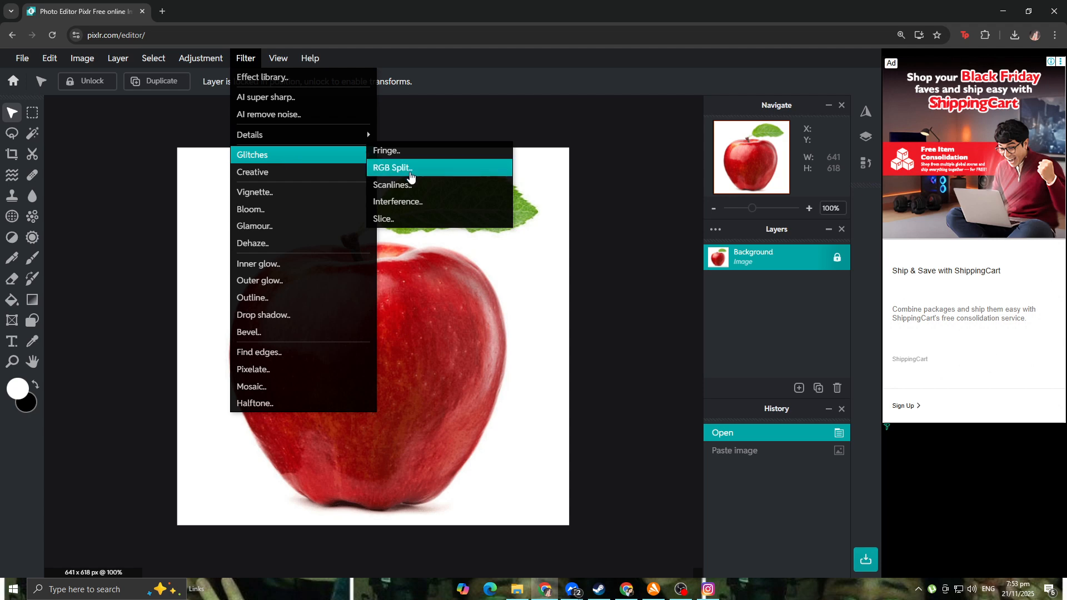
{"action": "left_click", "coordinate": [399, 167]}
{"action": "mouse_move", "coordinate": [643, 297]}
{"action": "left_mouse_down"}
{"action": "mouse_move", "coordinate": [669, 300]}
{"action": "mouse_move", "coordinate": [657, 300]}
{"action": "left_mouse_up"}
{"action": "mouse_move", "coordinate": [707, 346]}
{"action": "left_mouse_down"}
{"action": "mouse_move", "coordinate": [765, 339]}
{"action": "mouse_move", "coordinate": [693, 337]}
{"action": "left_mouse_up"}
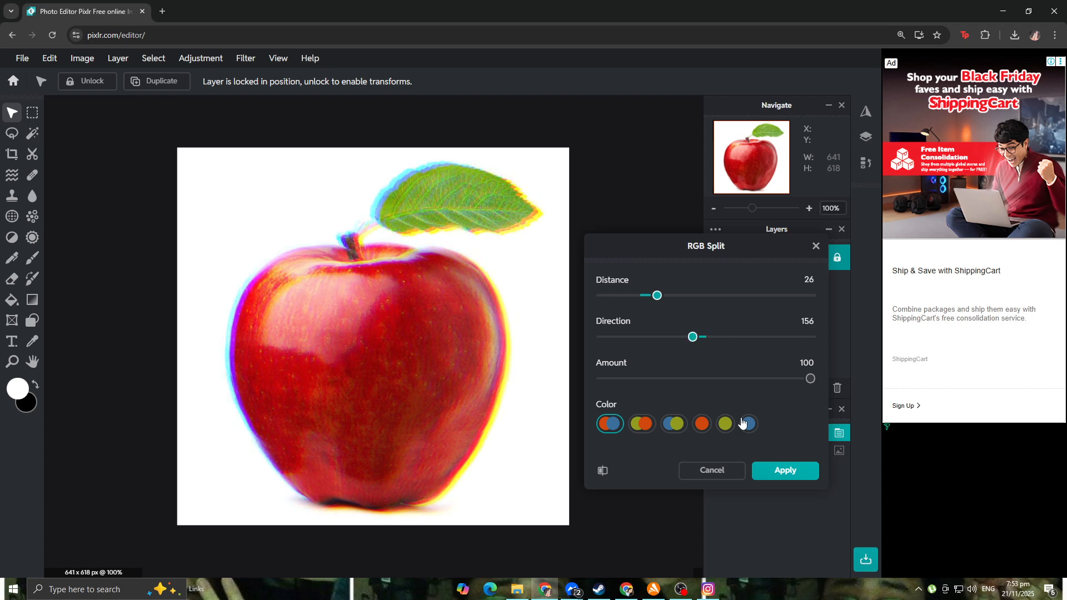
{"action": "left_click", "coordinate": [641, 426]}
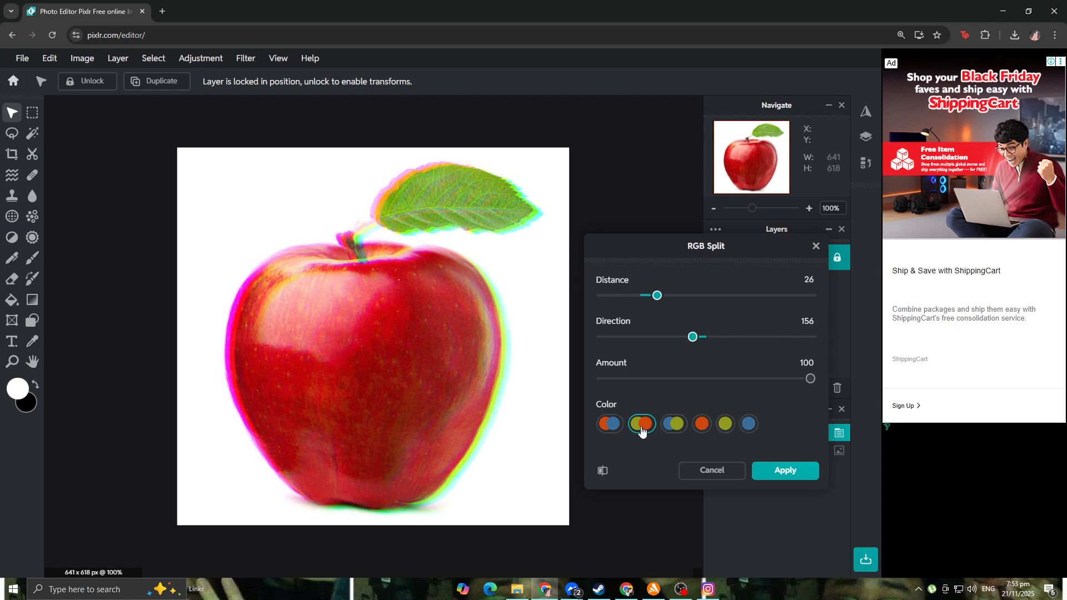
{"action": "left_click", "coordinate": [606, 426]}
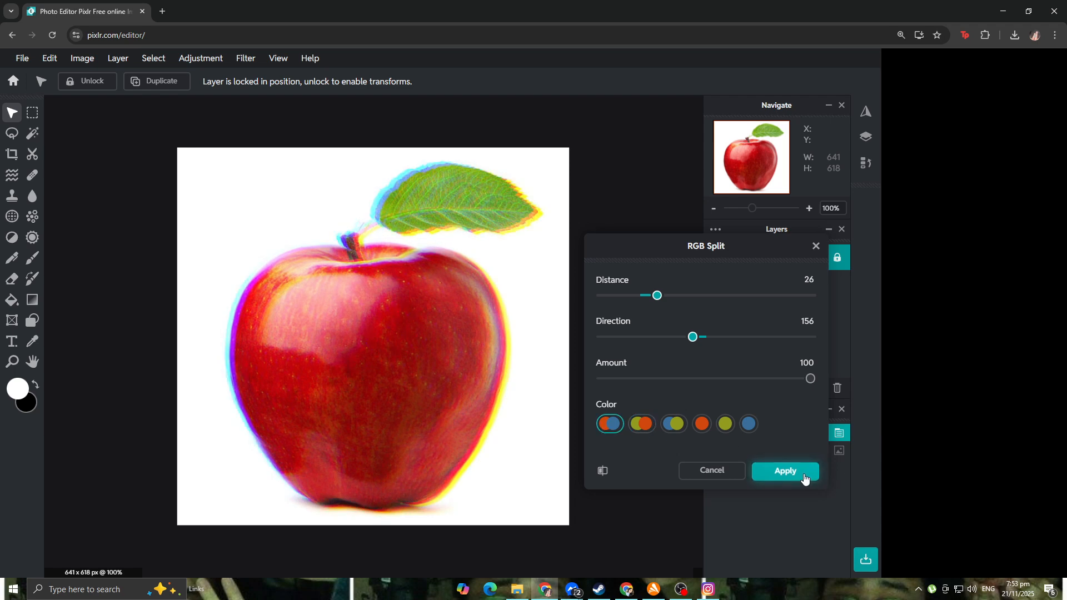
{"action": "left_click", "coordinate": [806, 476]}
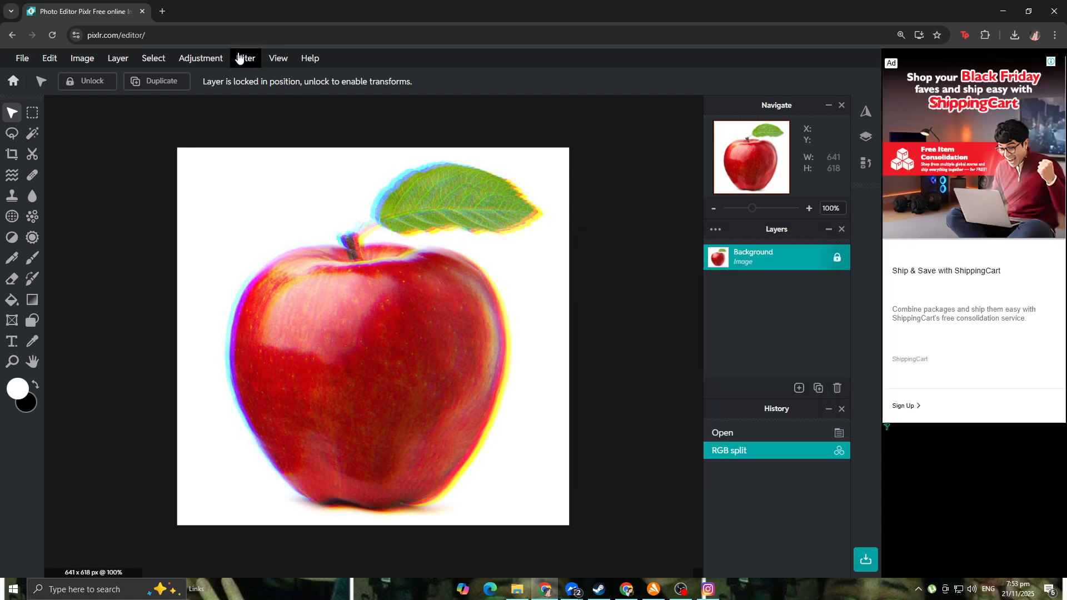
Apply the Interference glitch filter to the apple image with Seed 29 and Amount 29.
{"action": "left_click", "coordinate": [246, 58]}
{"action": "mouse_move", "coordinate": [349, 168]}
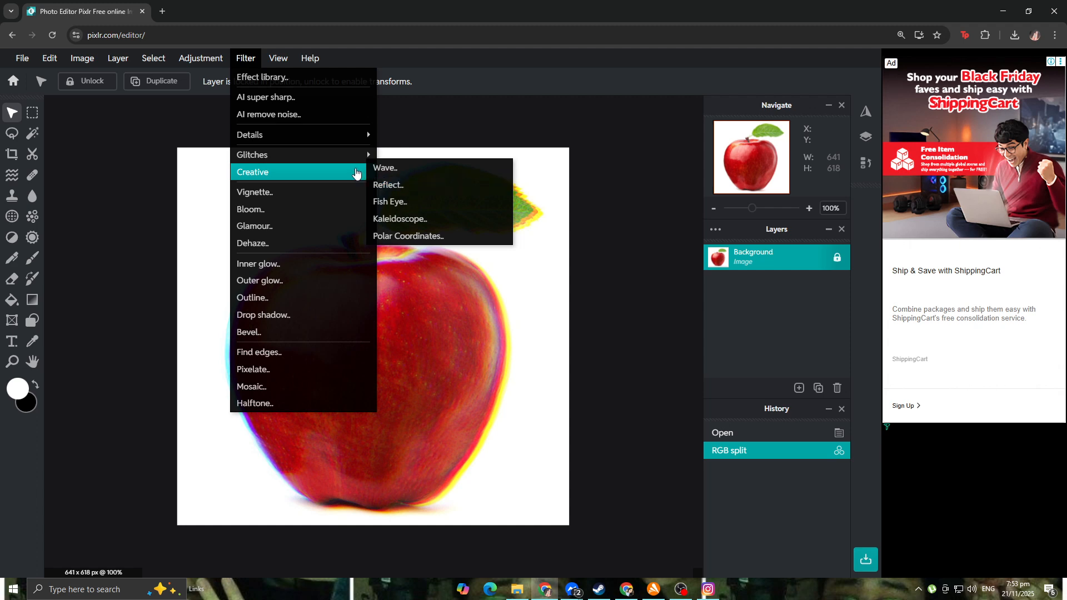
{"action": "left_click", "coordinate": [412, 201]}
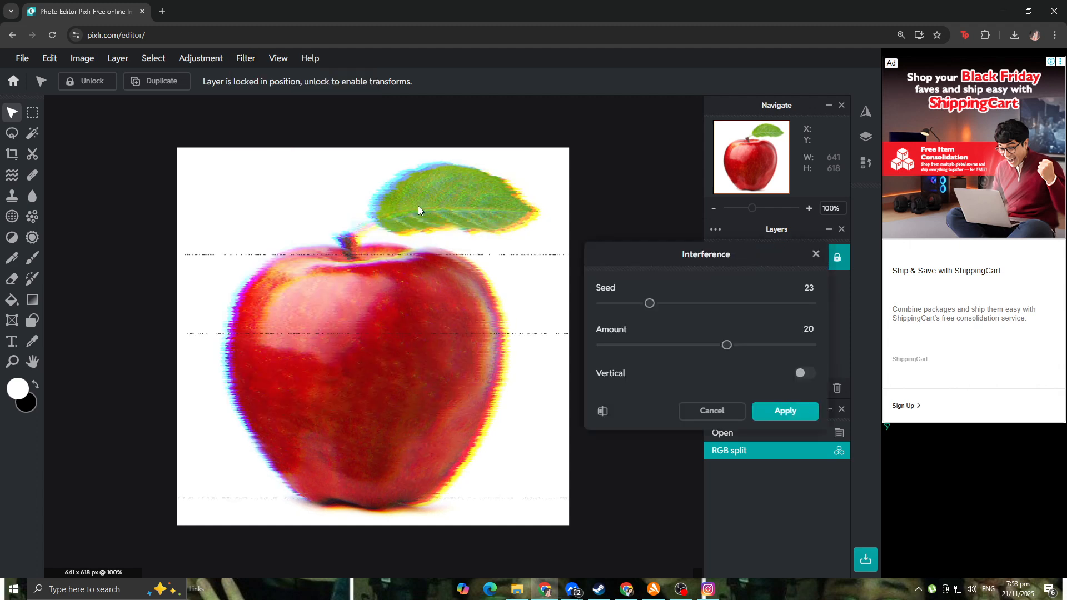
{"action": "mouse_move", "coordinate": [651, 306]}
{"action": "left_mouse_down"}
{"action": "mouse_move", "coordinate": [679, 304]}
{"action": "mouse_move", "coordinate": [664, 303]}
{"action": "left_mouse_up"}
{"action": "mouse_move", "coordinate": [728, 356]}
{"action": "left_mouse_down"}
{"action": "mouse_move", "coordinate": [785, 355]}
{"action": "mouse_move", "coordinate": [759, 356]}
{"action": "left_mouse_up"}
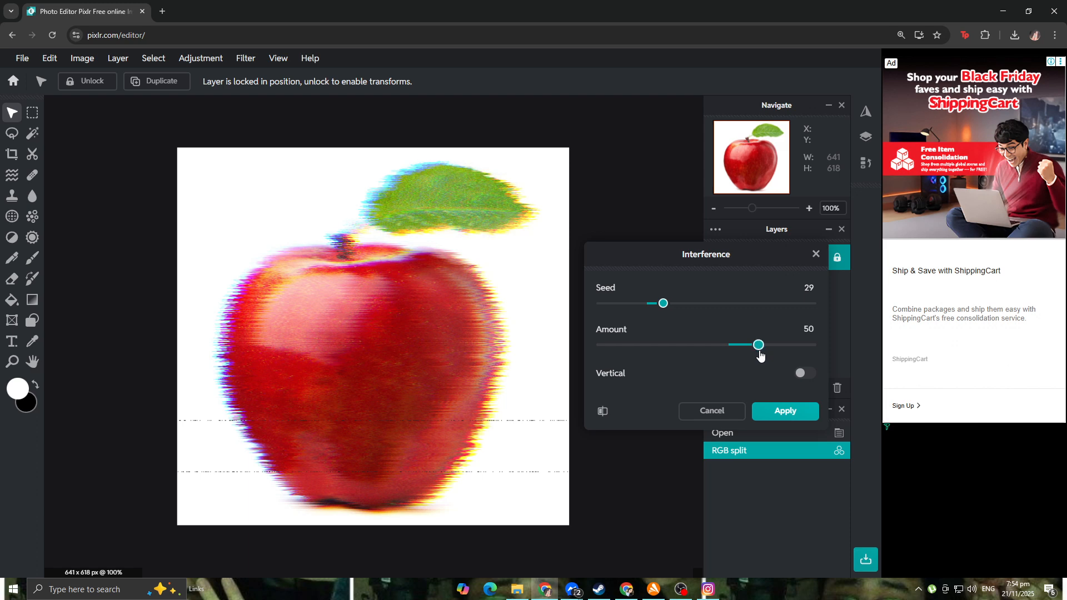
{"action": "mouse_move", "coordinate": [758, 349]}
{"action": "left_mouse_down"}
{"action": "mouse_move", "coordinate": [687, 348]}
{"action": "mouse_move", "coordinate": [737, 349]}
{"action": "left_mouse_up"}
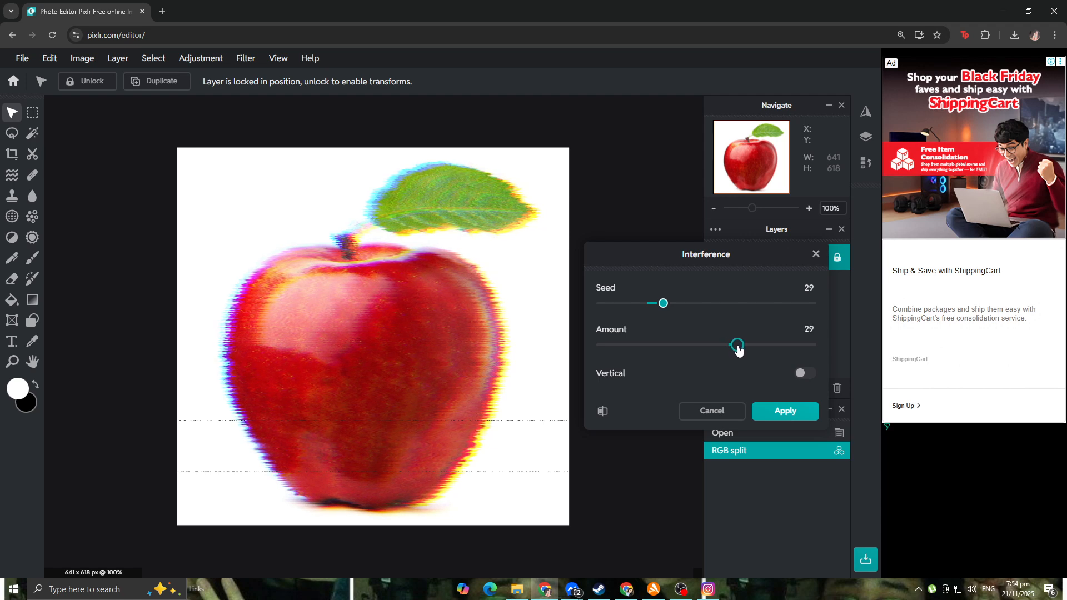
{"action": "left_click", "coordinate": [782, 417]}
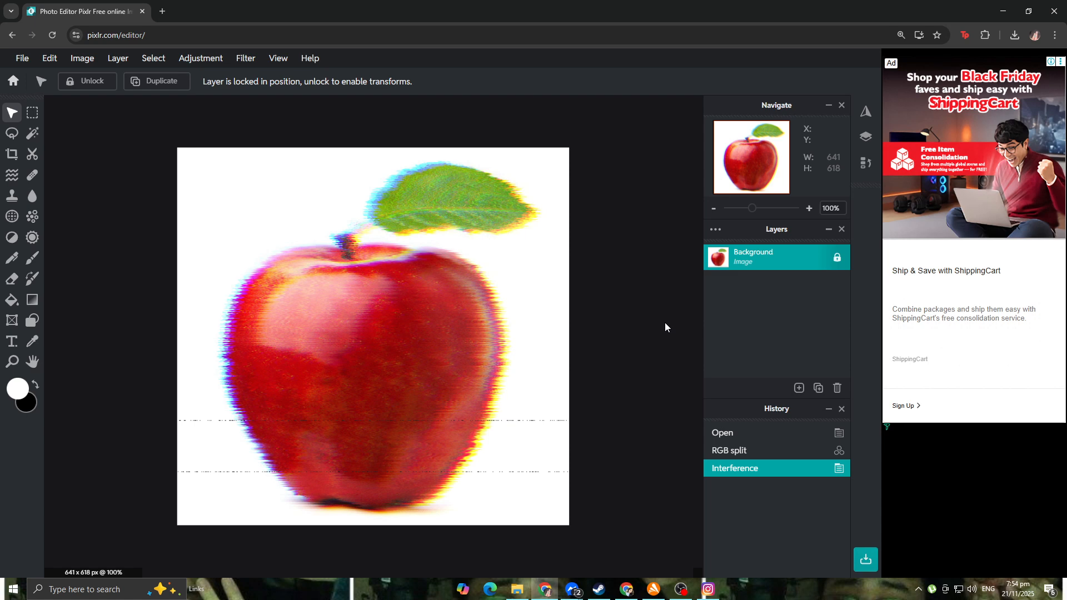
Paste the glitched image as a new layer and cut it down to a rectangle over the apple's upper-left part.
{"action": "key", "text": "ctrl+v"}
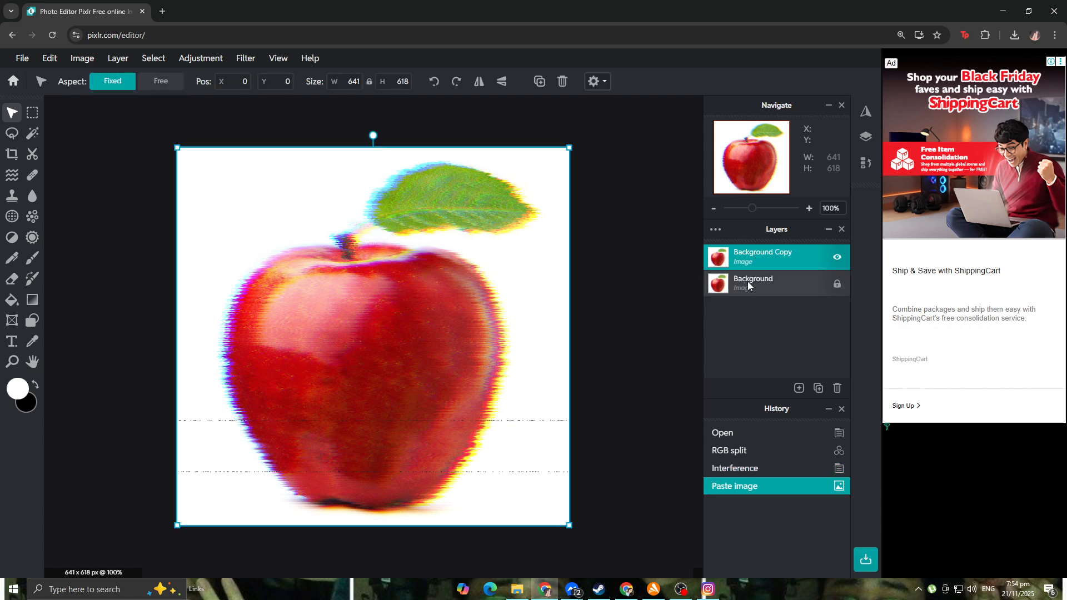
{"action": "left_click", "coordinate": [32, 154]}
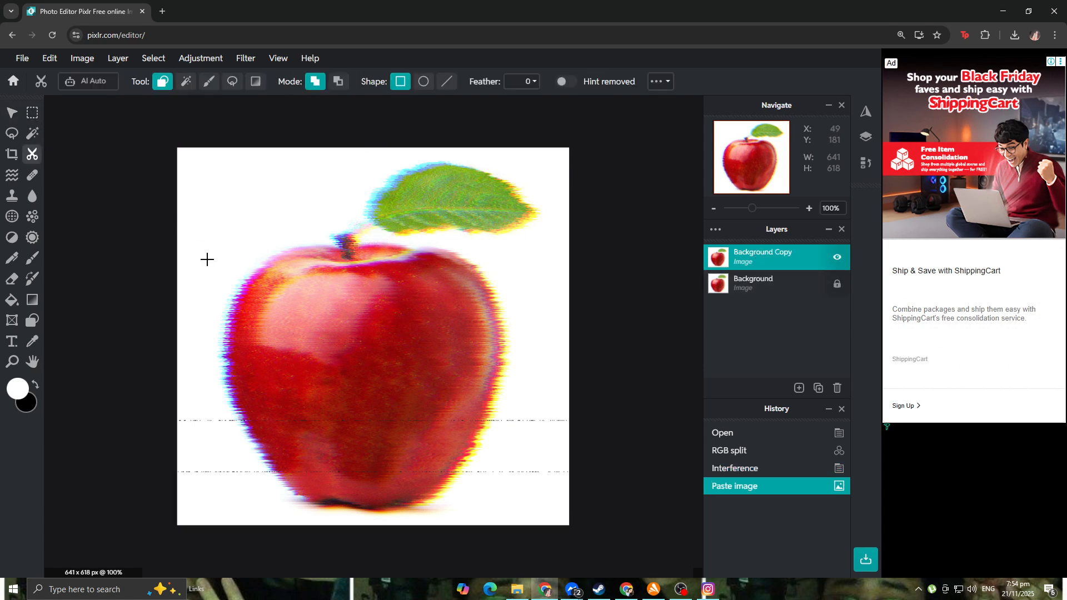
{"action": "left_click_drag", "start_coordinate": [356, 316], "coordinate": [357, 316]}
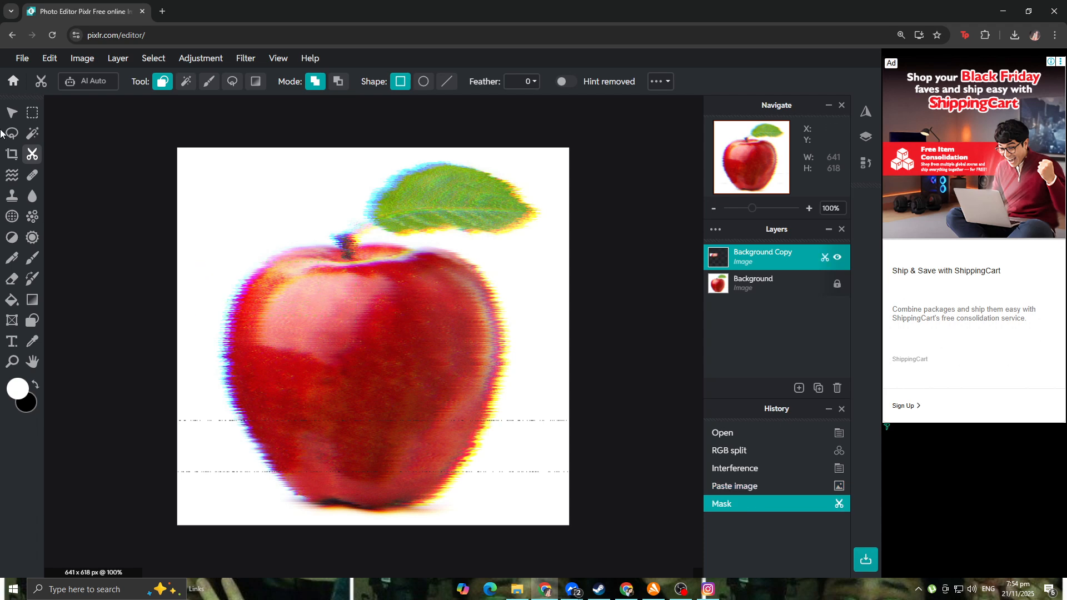
Shift the upper-left apple piece slightly up and left to X -12, Y -13, and lock its layer.
{"action": "left_click", "coordinate": [11, 113]}
{"action": "left_click_drag", "start_coordinate": [292, 281], "coordinate": [284, 272]}
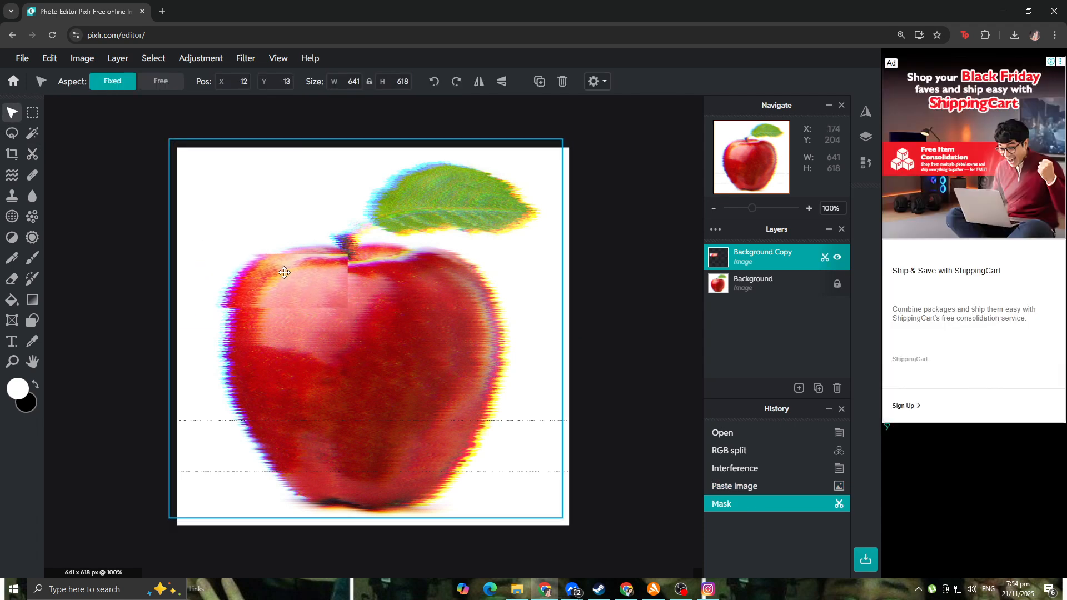
{"action": "left_click", "coordinate": [767, 256]}
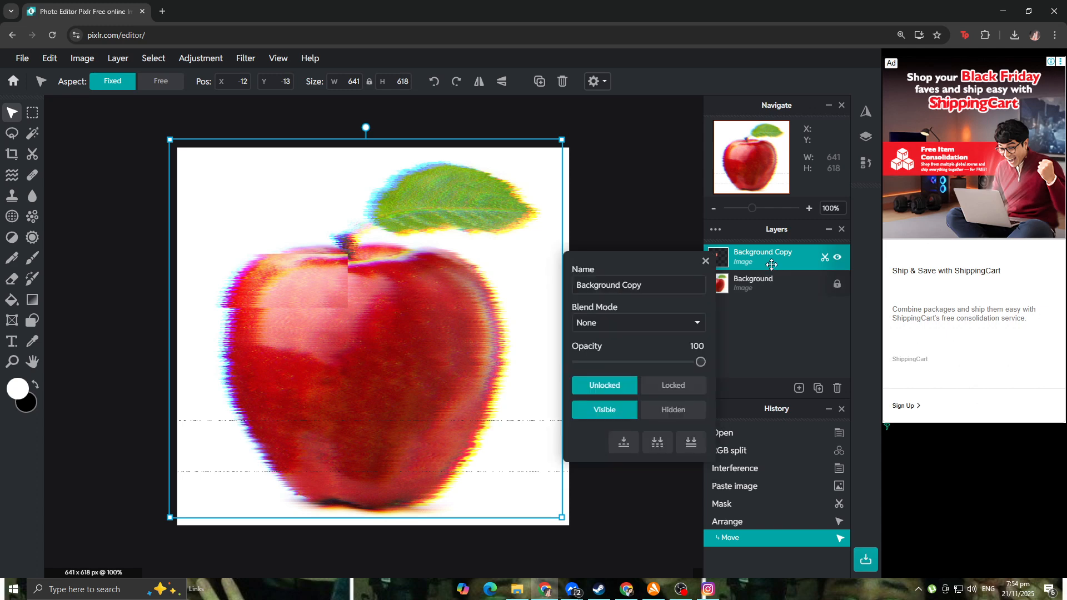
{"action": "left_click", "coordinate": [673, 379]}
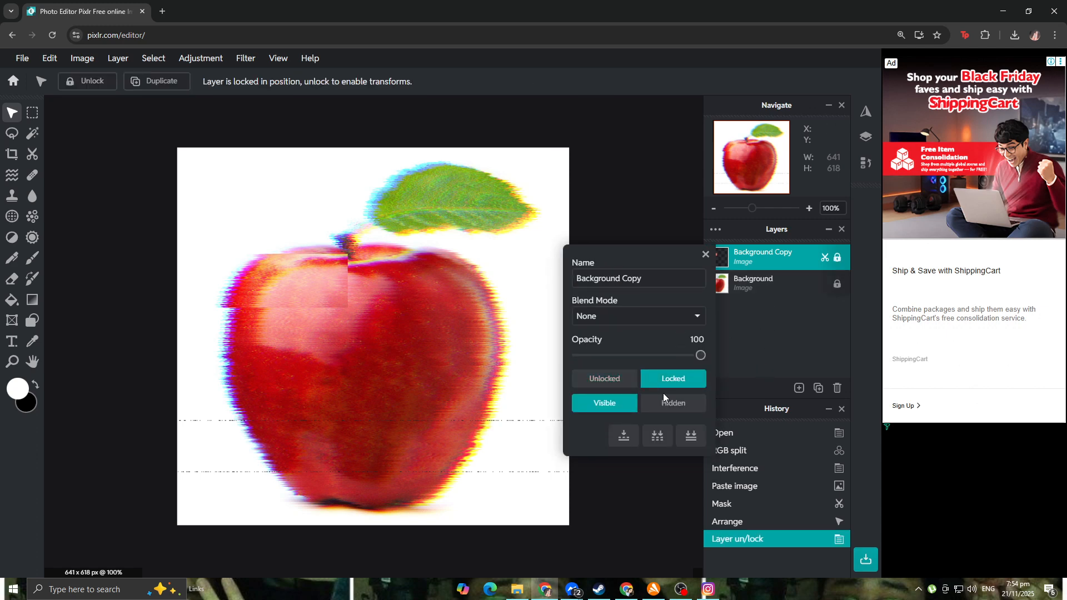
{"action": "left_click", "coordinate": [701, 254]}
Paste another copy of the glitched image and cut it down to a wide strip across the apple's right half, at mid-height.
{"action": "key", "text": "ctrl+v"}
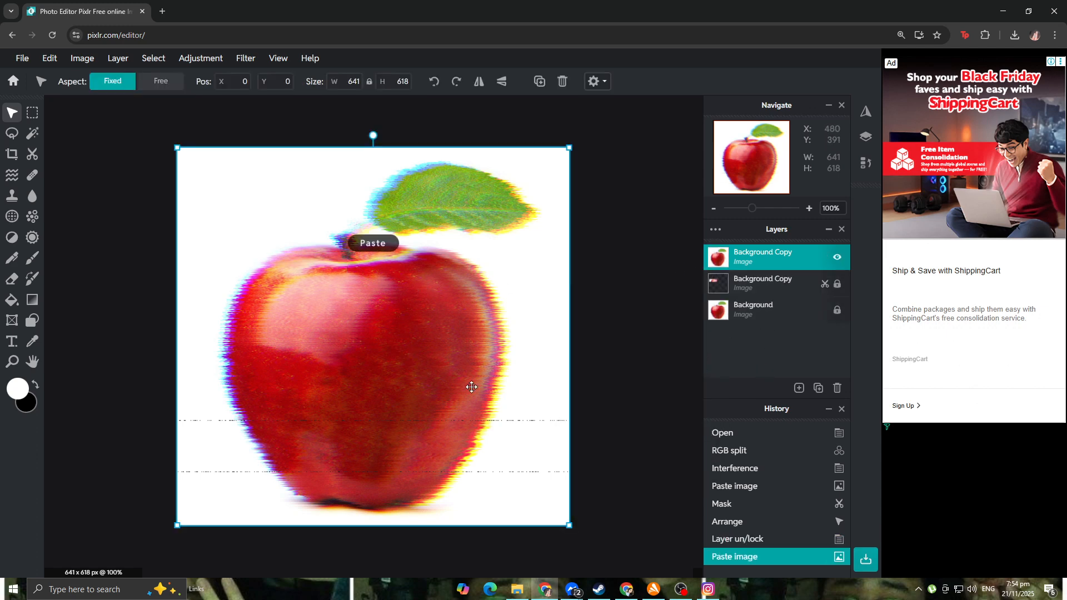
{"action": "left_click", "coordinate": [32, 154]}
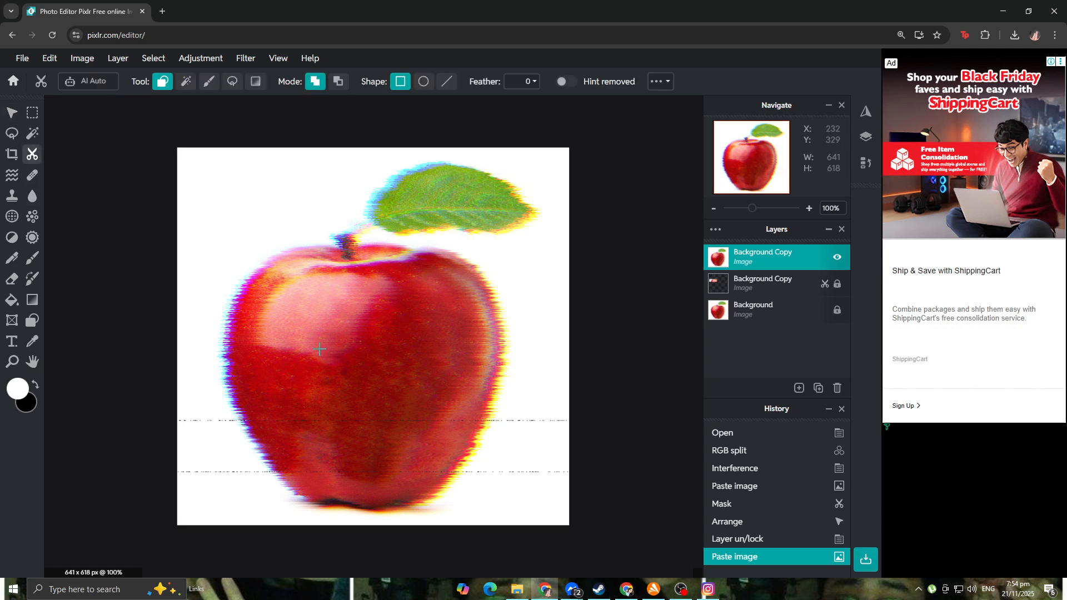
{"action": "left_click_drag", "start_coordinate": [552, 401], "coordinate": [552, 401]}
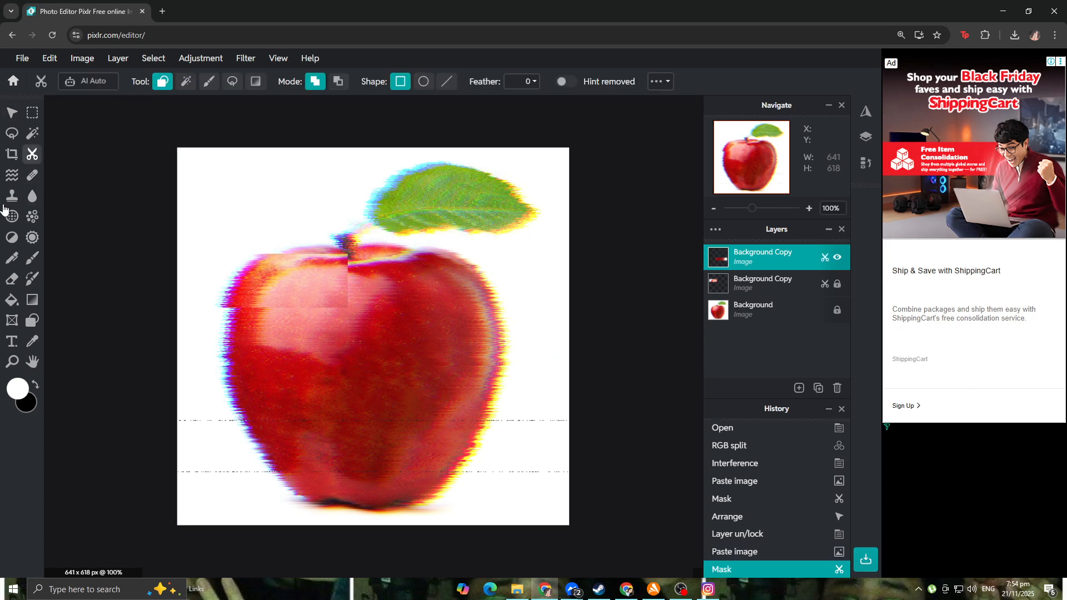
Shift the apple's right-side strip slightly up and outward to the right, and lock its layer.
{"action": "left_click", "coordinate": [10, 117]}
{"action": "left_click_drag", "start_coordinate": [452, 350], "coordinate": [470, 330]}
{"action": "left_click", "coordinate": [792, 253]}
{"action": "left_click", "coordinate": [674, 378]}
{"action": "left_click", "coordinate": [449, 222]}
Paste a copy of the glitched image above the background and cut it down to a horizontal strip across the leaf.
{"action": "key", "text": "ctrl+v"}
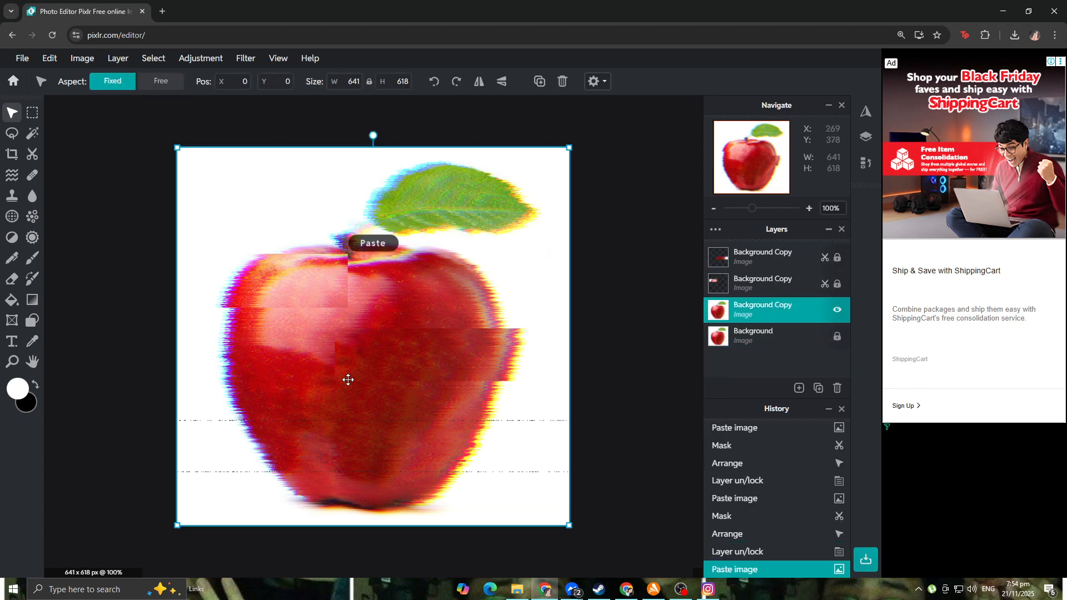
{"action": "left_click", "coordinate": [32, 154]}
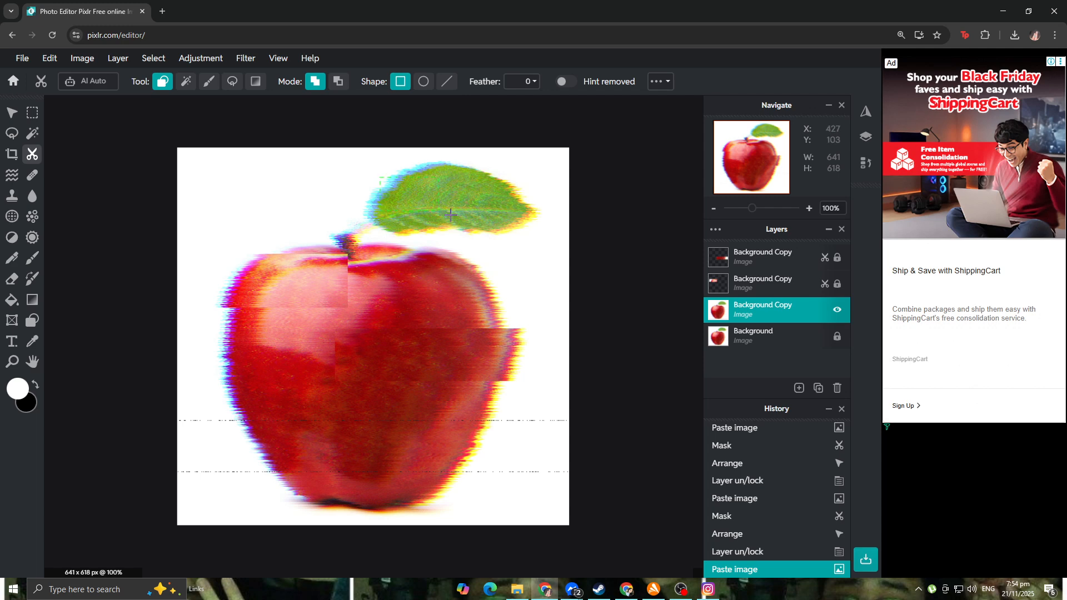
{"action": "left_click_drag", "start_coordinate": [518, 216], "coordinate": [518, 216]}
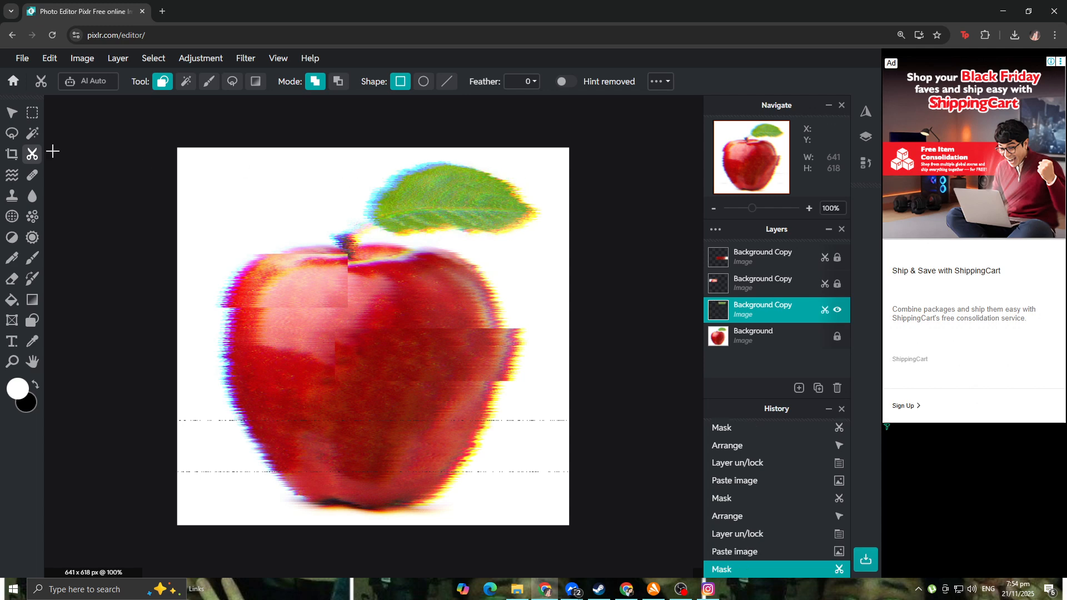
Shift the leaf strip up and to the right, and lock its layer.
{"action": "left_click", "coordinate": [12, 112]}
{"action": "left_click_drag", "start_coordinate": [440, 227], "coordinate": [492, 214]}
{"action": "left_click", "coordinate": [635, 202]}
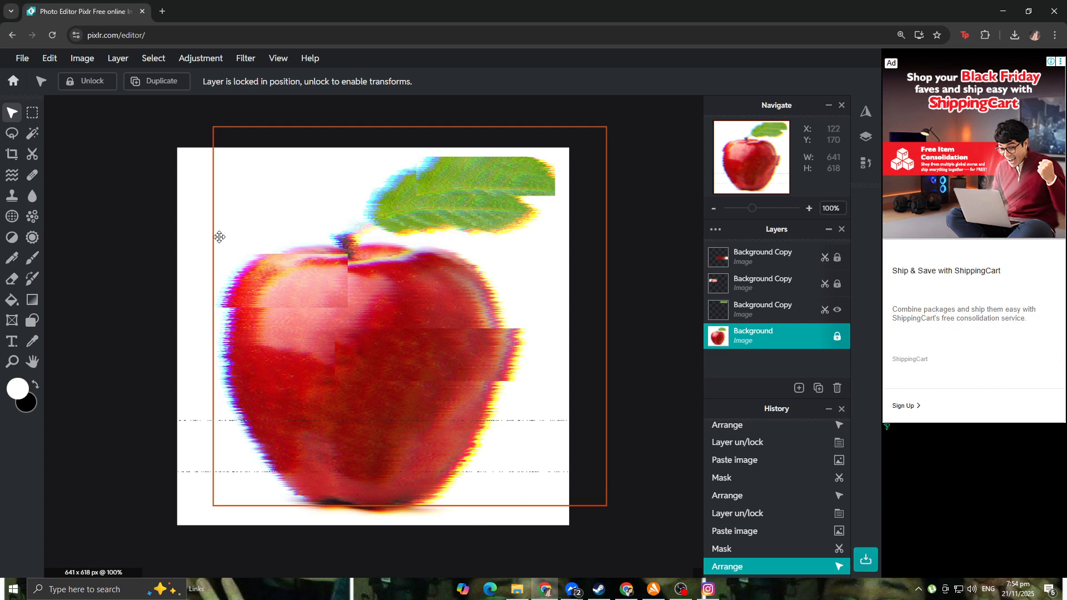
{"action": "double_click", "coordinate": [775, 312]}
{"action": "left_click", "coordinate": [672, 438]}
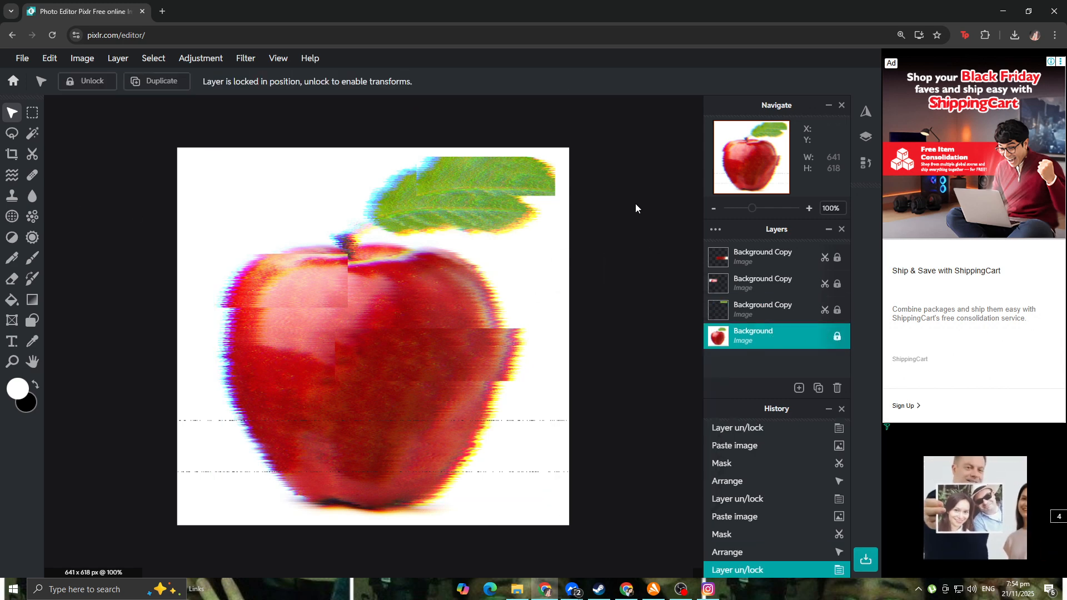
Paste one more copy of the glitched image and cut it down to a thin strip over the apple's lower-left part.
{"action": "key", "text": "ctrl+v"}
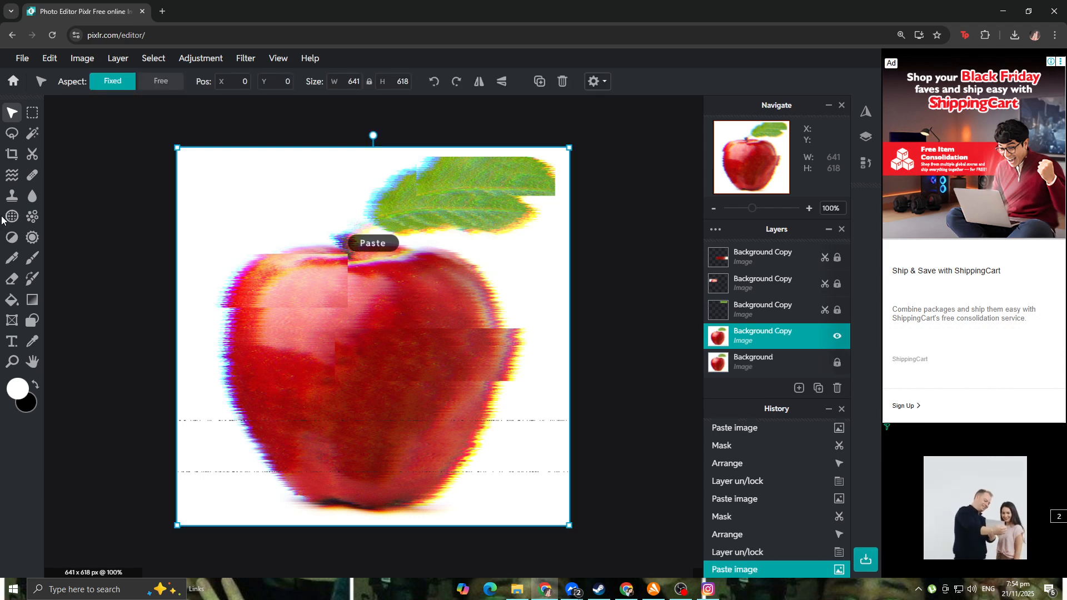
{"action": "left_click", "coordinate": [32, 158]}
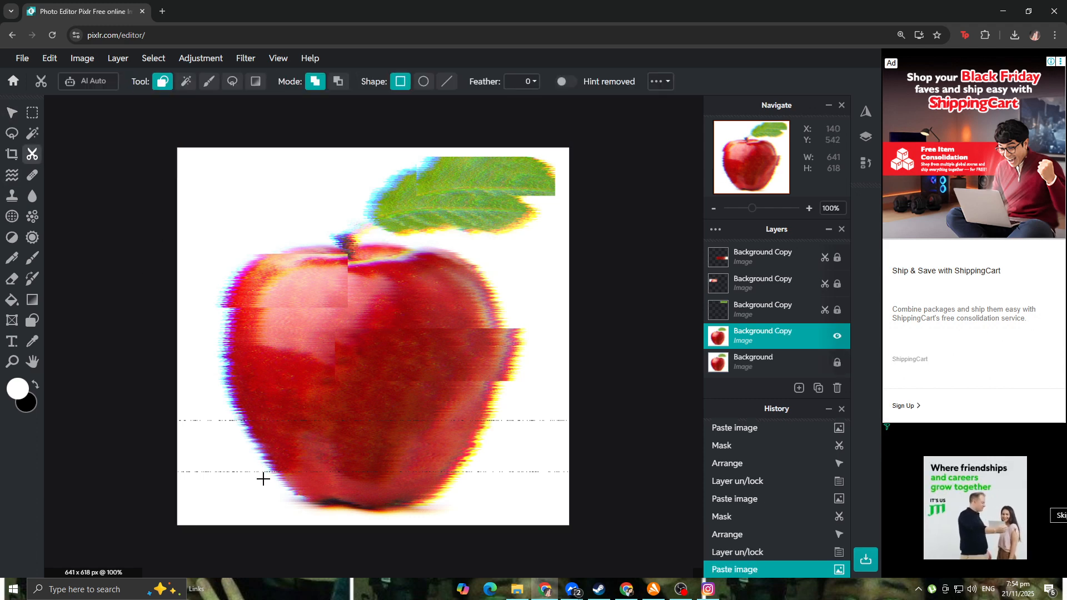
{"action": "left_click_drag", "start_coordinate": [245, 433], "coordinate": [377, 464]}
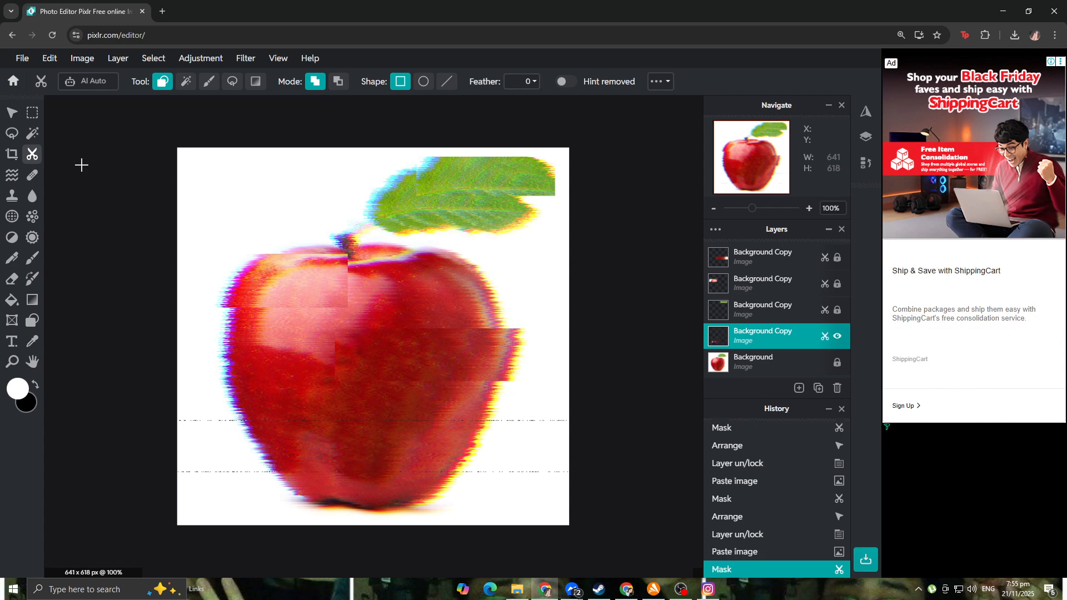
Shift the apple's thin lower-left strip left and down to X -12, Y 22, and lock its layer.
{"action": "left_click", "coordinate": [12, 112]}
{"action": "left_click_drag", "start_coordinate": [326, 386], "coordinate": [273, 401]}
{"action": "left_click_drag", "start_coordinate": [344, 460], "coordinate": [381, 459]}
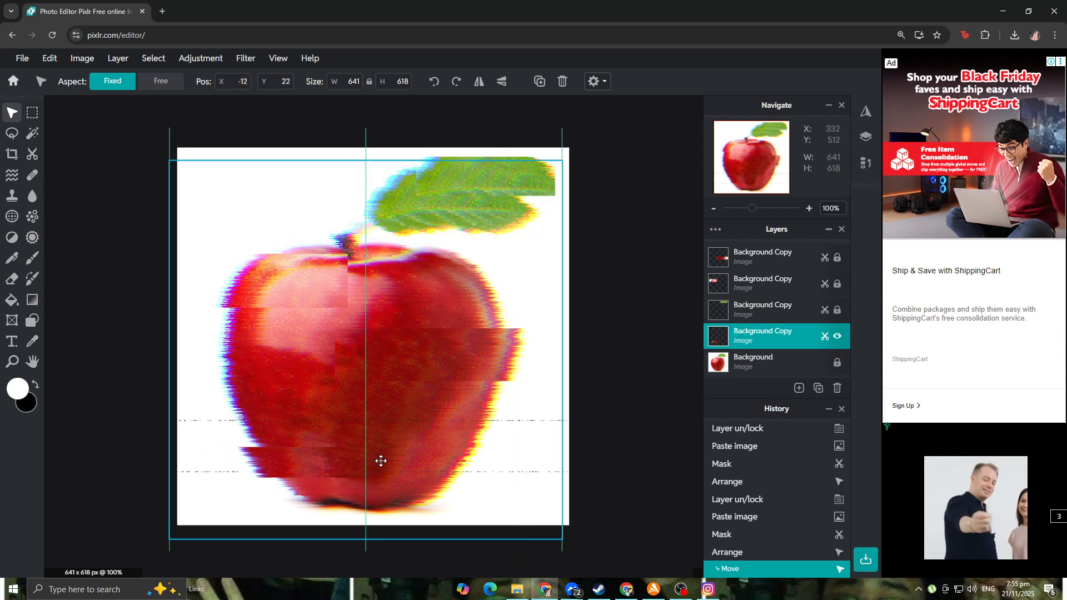
{"action": "left_click", "coordinate": [641, 387]}
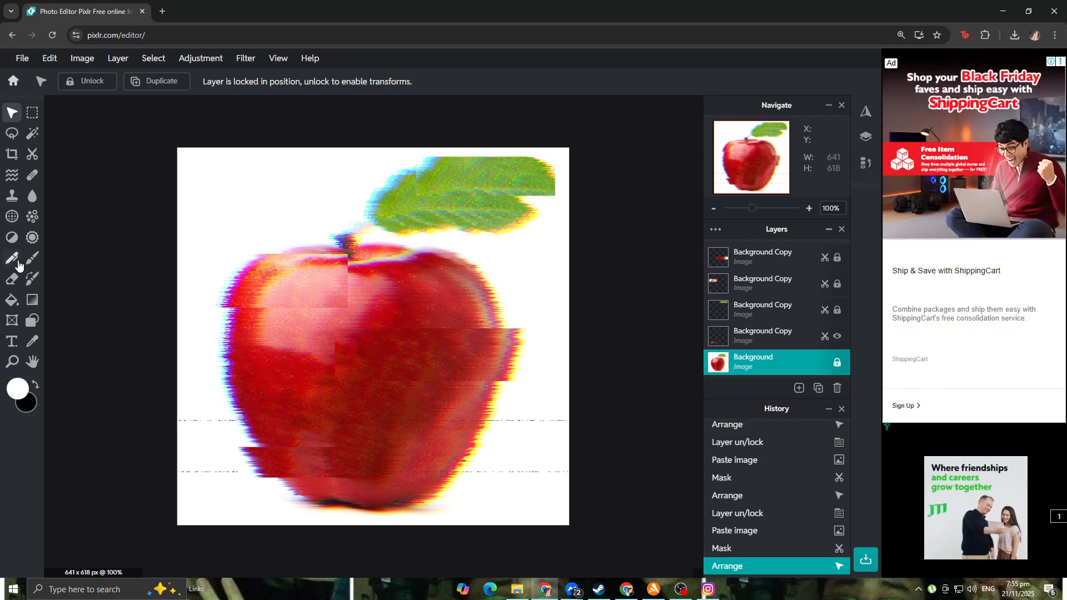
{"action": "double_click", "coordinate": [745, 343]}
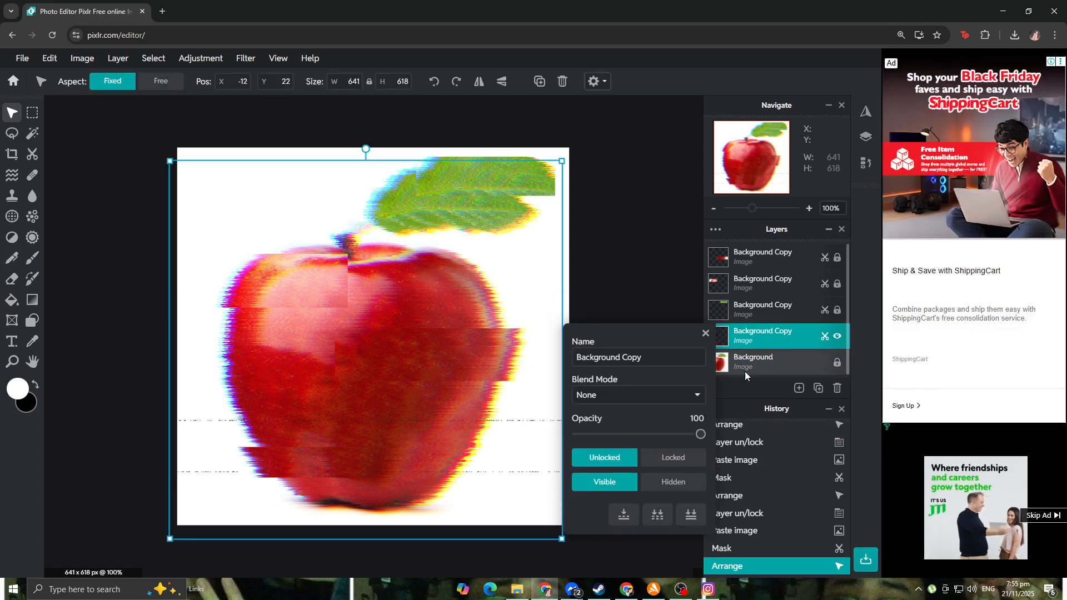
{"action": "left_click", "coordinate": [673, 457]}
{"action": "left_click", "coordinate": [572, 193]}
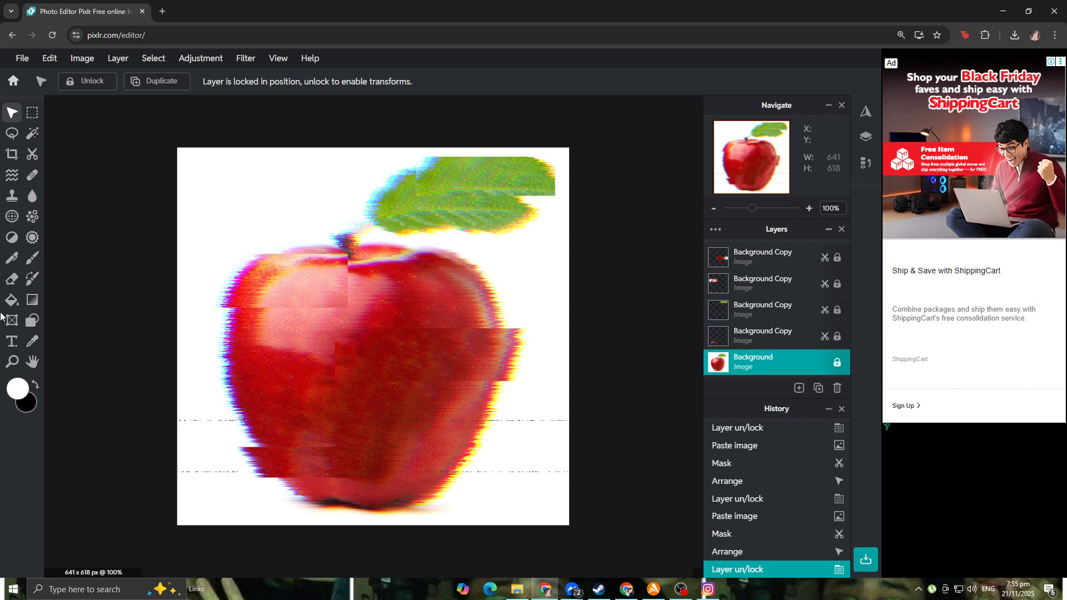
Paste another copy of the glitched image above the background and cut it down to a strip over the apple's upper-right part.
{"action": "left_click", "coordinate": [32, 160]}
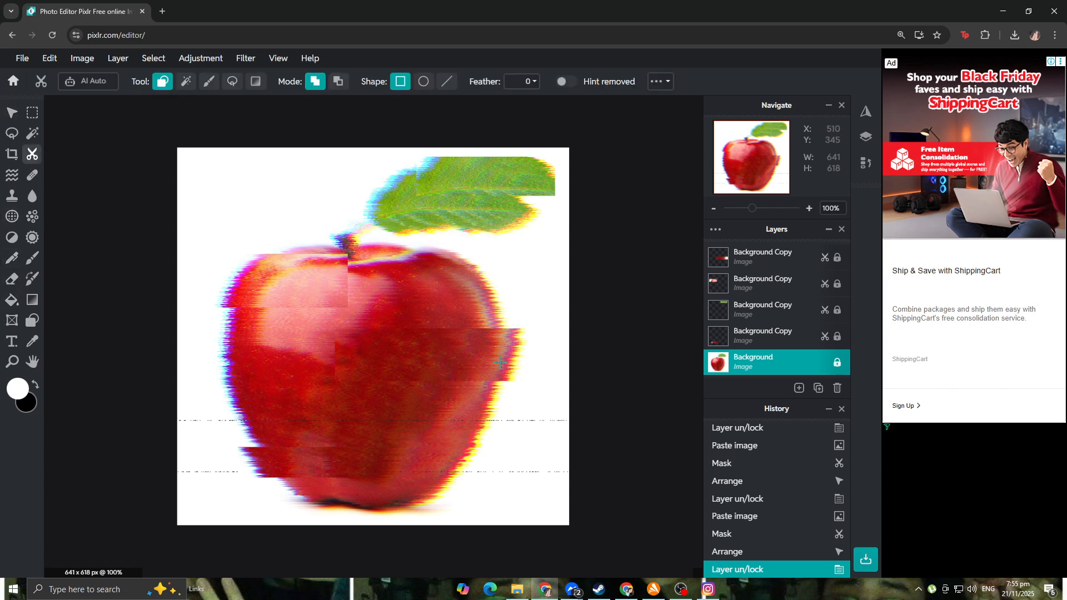
{"action": "key", "text": "ctrl+v"}
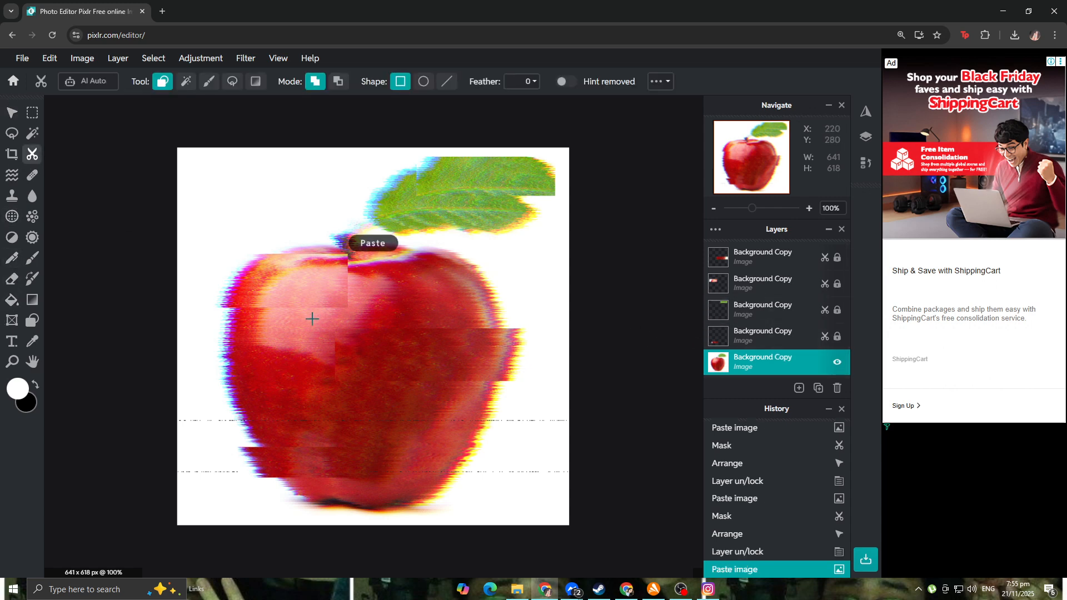
{"action": "left_click", "coordinate": [12, 112]}
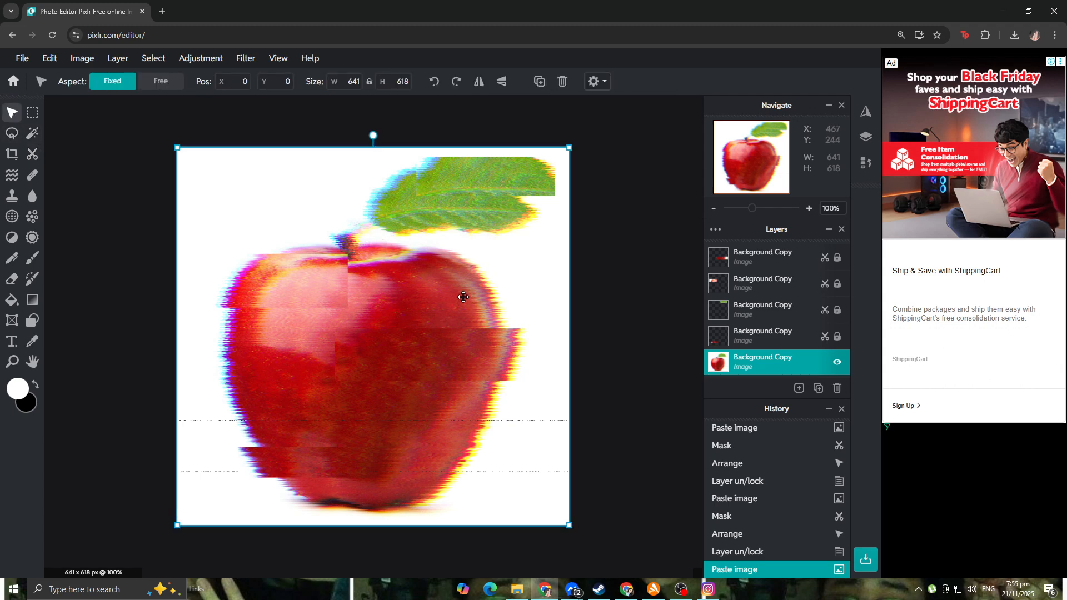
{"action": "left_click_drag", "start_coordinate": [463, 297], "coordinate": [464, 295]}
{"action": "left_click", "coordinate": [32, 154]}
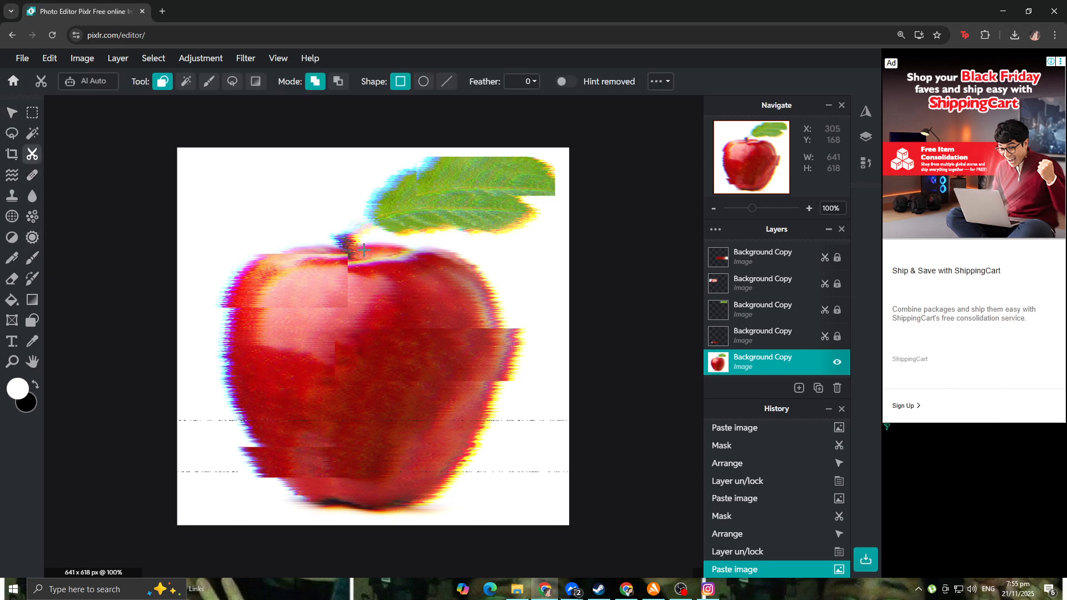
{"action": "left_click_drag", "start_coordinate": [555, 301], "coordinate": [544, 519]}
Place the new strip at the image's lower edge with its layer at X 26, Y 384, and lock the layer.
{"action": "left_click", "coordinate": [11, 113]}
{"action": "left_click", "coordinate": [617, 366]}
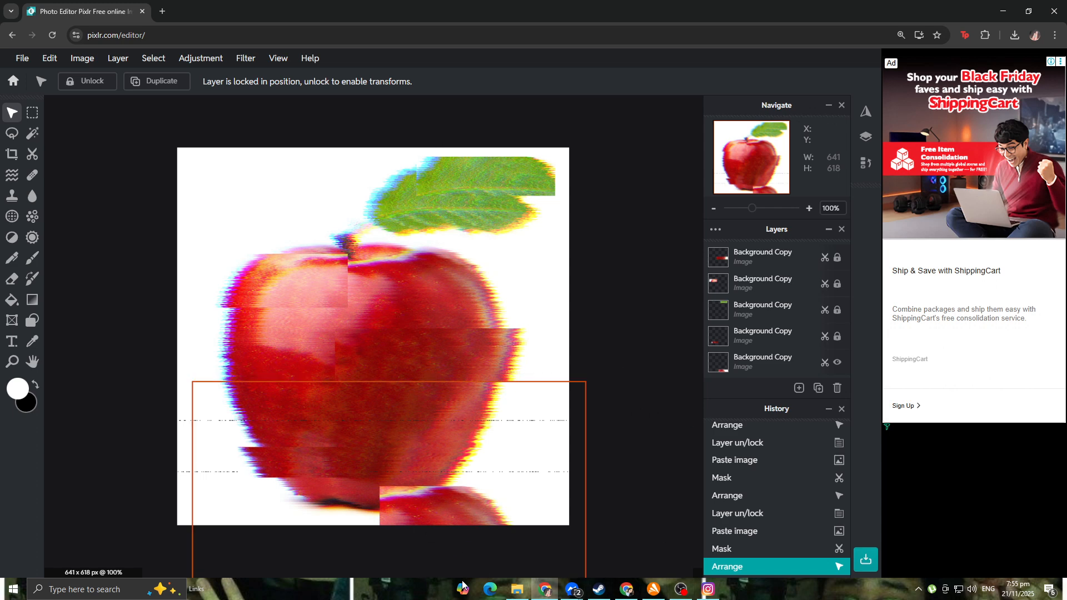
{"action": "scroll", "coordinate": [775, 332], "scroll_direction": "down", "scroll_amount": 1}
{"action": "double_click", "coordinate": [774, 334]}
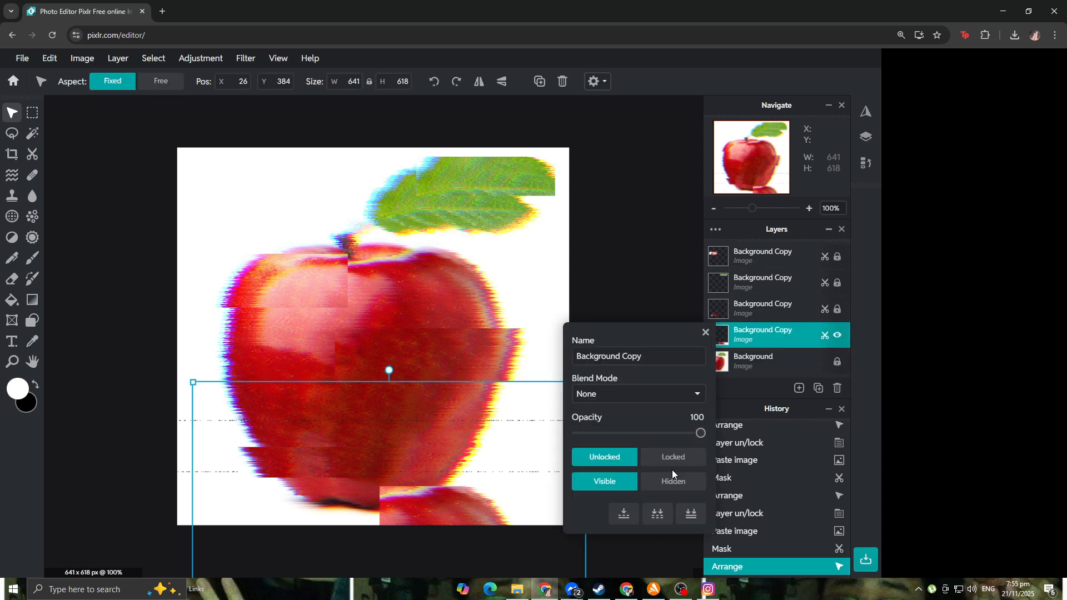
{"action": "left_click", "coordinate": [672, 460]}
{"action": "left_click", "coordinate": [625, 243]}
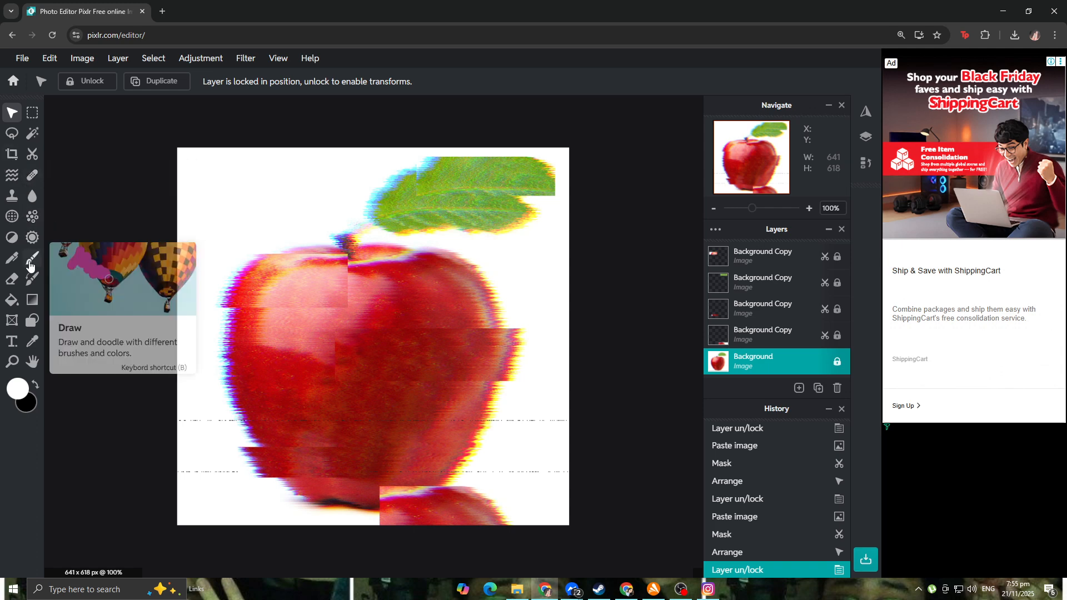
Unlock the layer of the strip at the image's lower edge.
{"action": "left_click", "coordinate": [794, 346]}
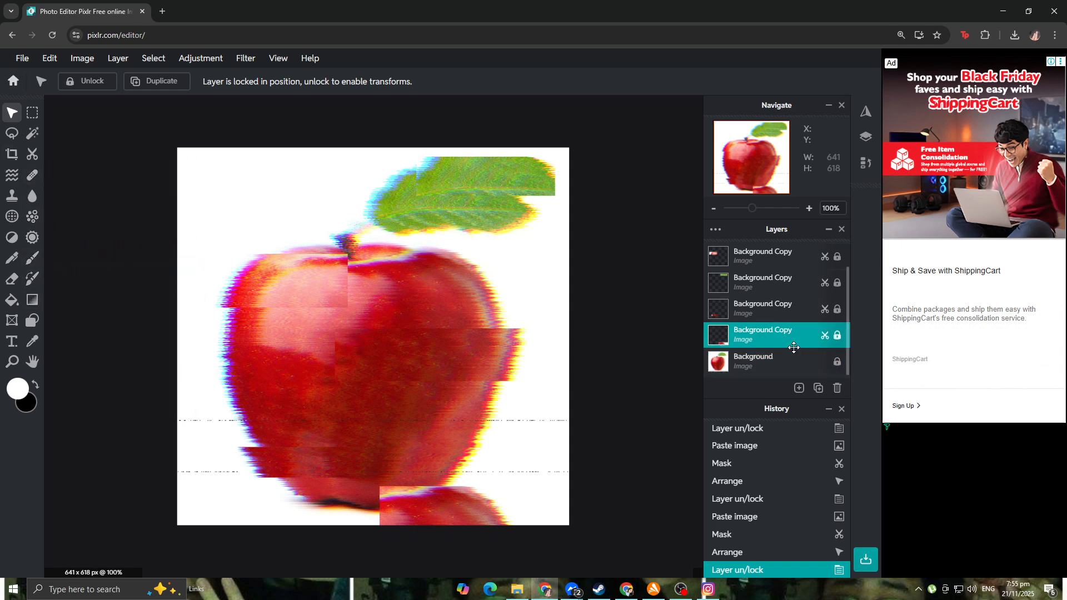
{"action": "left_click", "coordinate": [794, 347]}
{"action": "left_click", "coordinate": [605, 458]}
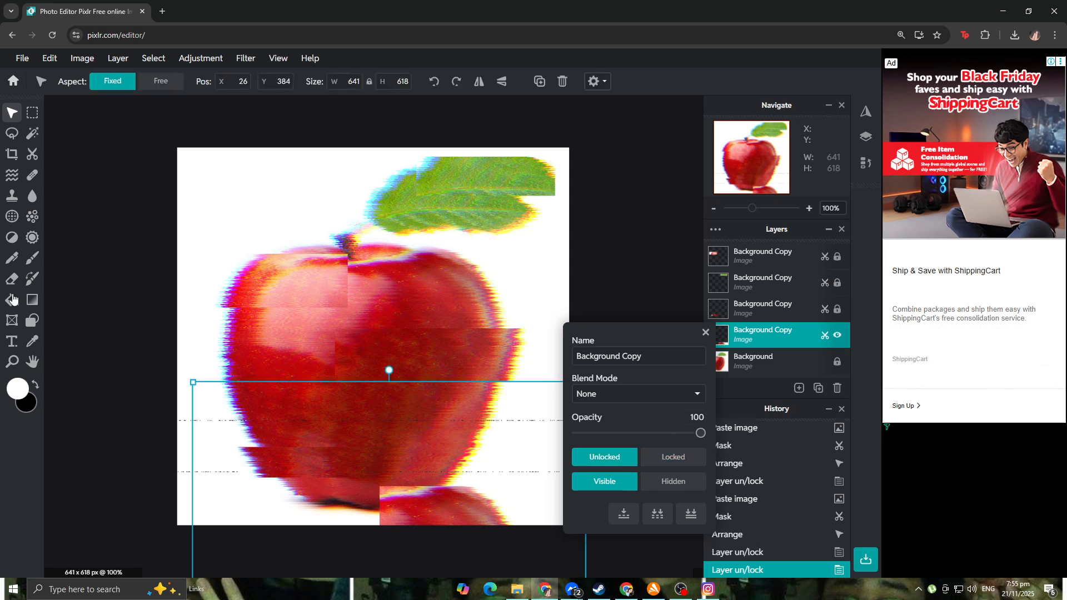
{"action": "left_click", "coordinate": [161, 417]}
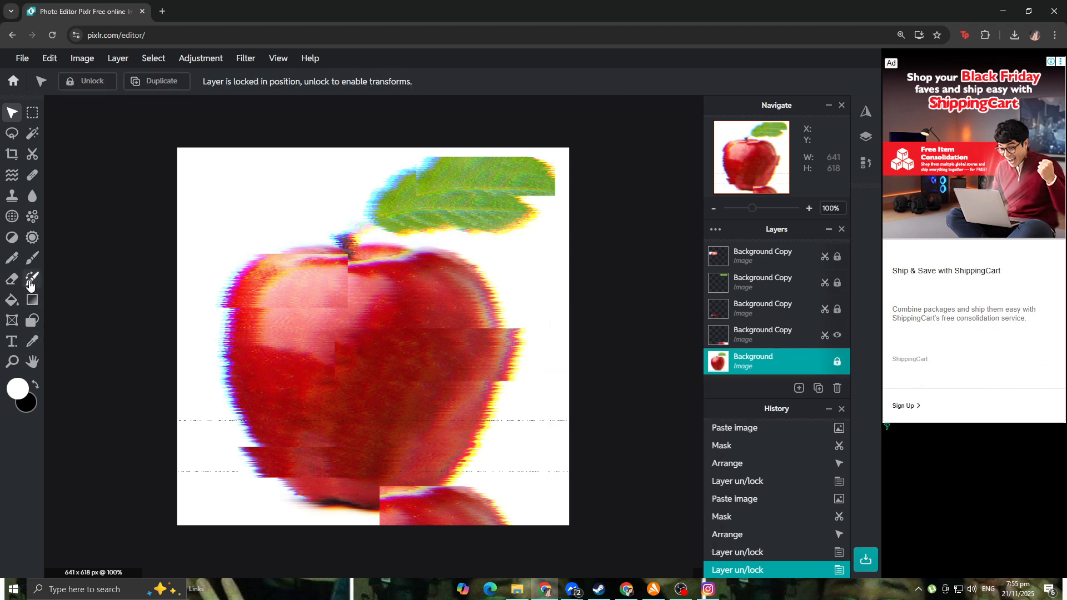
{"action": "left_click", "coordinate": [32, 175]}
{"action": "left_click", "coordinate": [33, 158]}
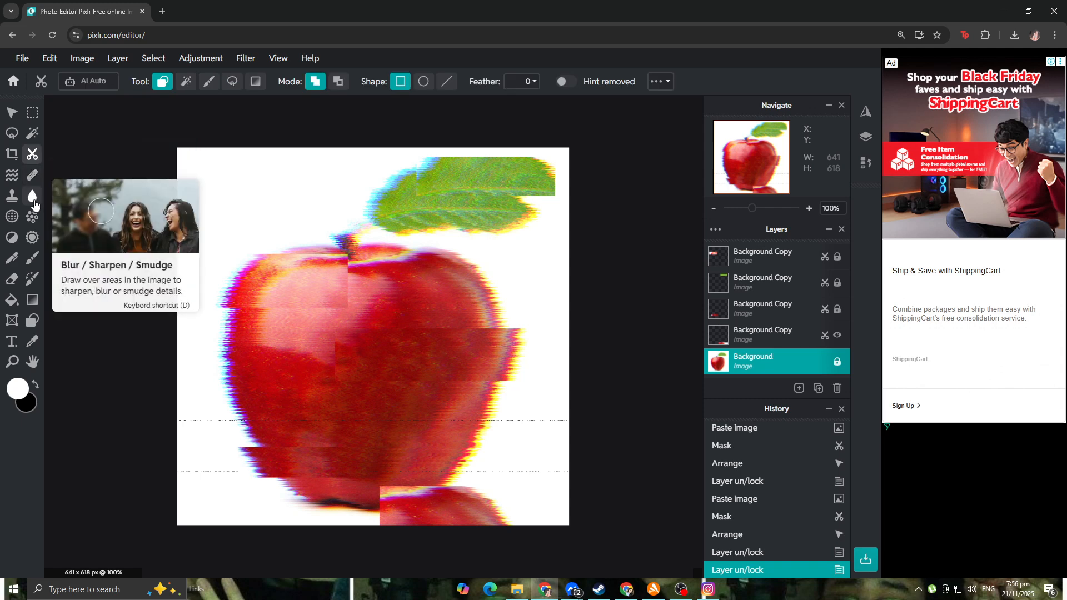
Erase along the upper edge of the strip at the image's lower edge with a size 40 soft Eraser.
{"action": "left_click", "coordinate": [11, 278]}
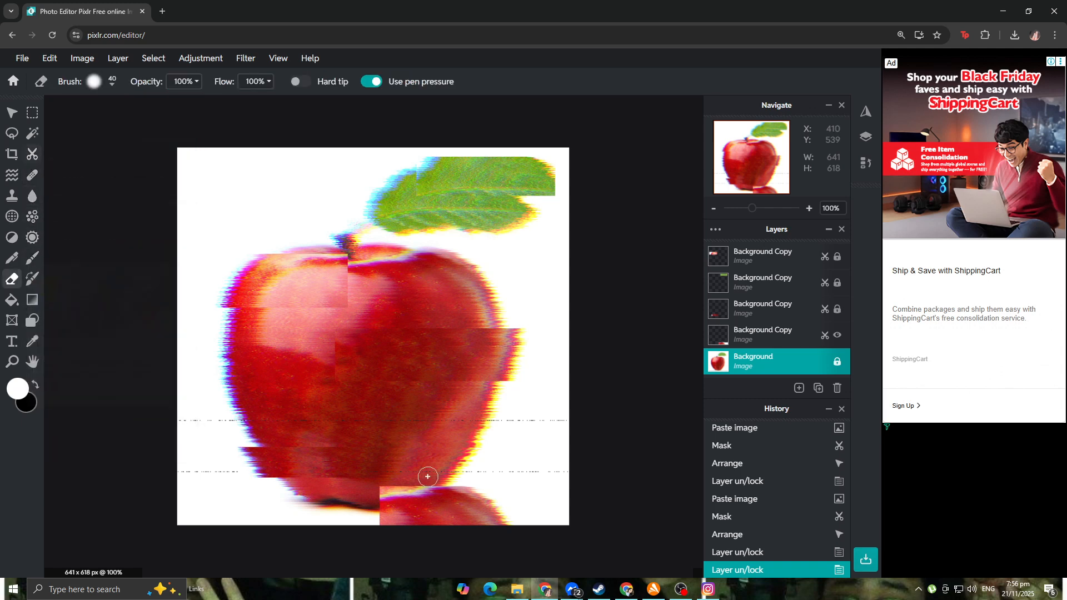
{"action": "left_click", "coordinate": [380, 483]}
{"action": "key", "text": "ctrl+z"}
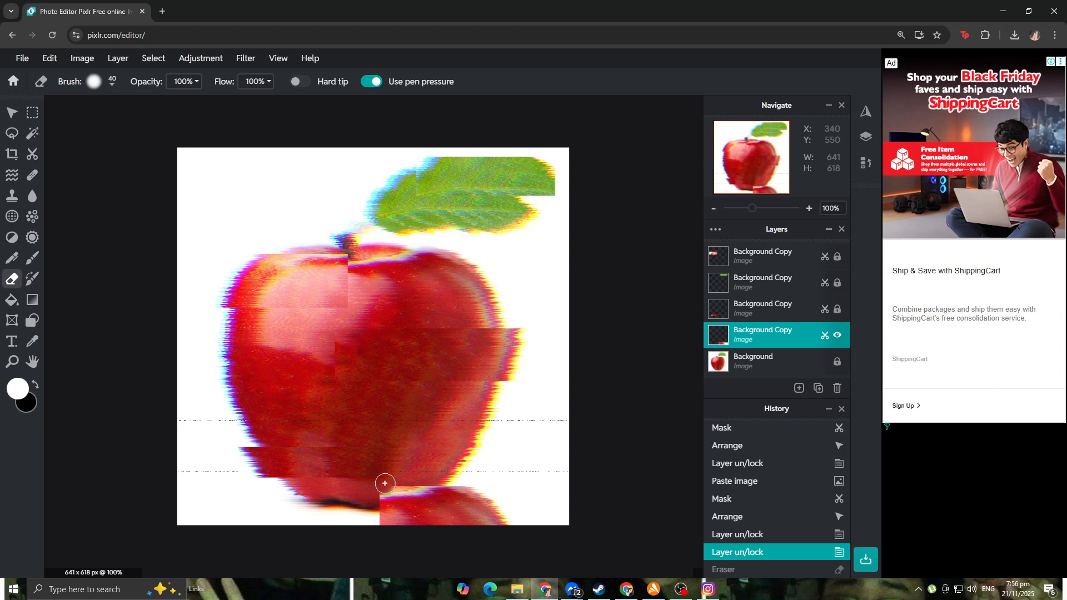
{"action": "left_click_drag", "start_coordinate": [402, 482], "coordinate": [427, 477]}
{"action": "scroll", "coordinate": [444, 358], "scroll_direction": "down", "scroll_amount": 1}
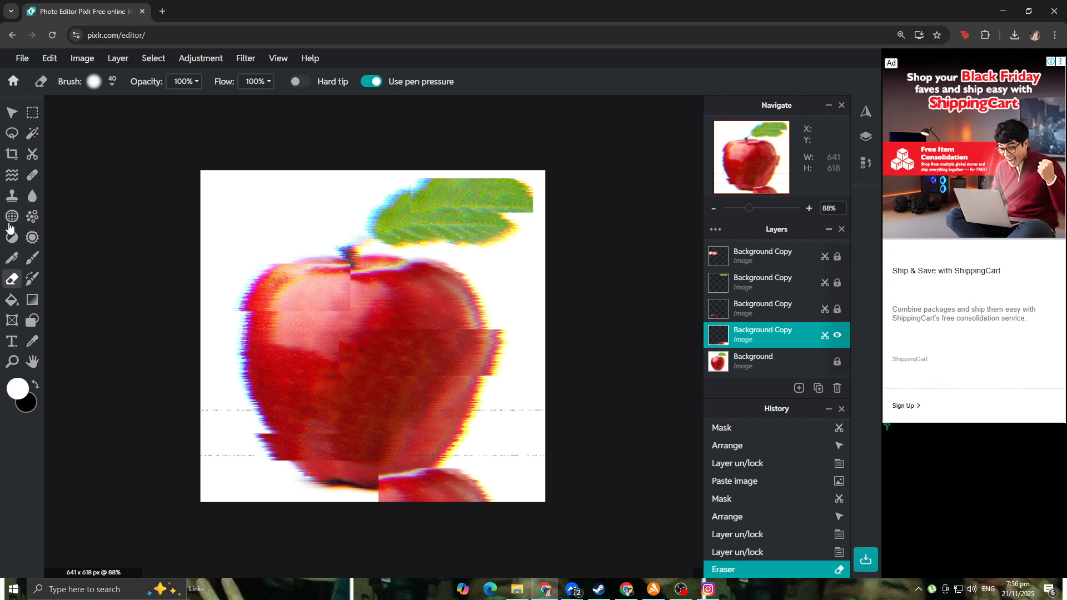
Lock the erased strip's layer again and deselect it.
{"action": "left_click", "coordinate": [773, 339]}
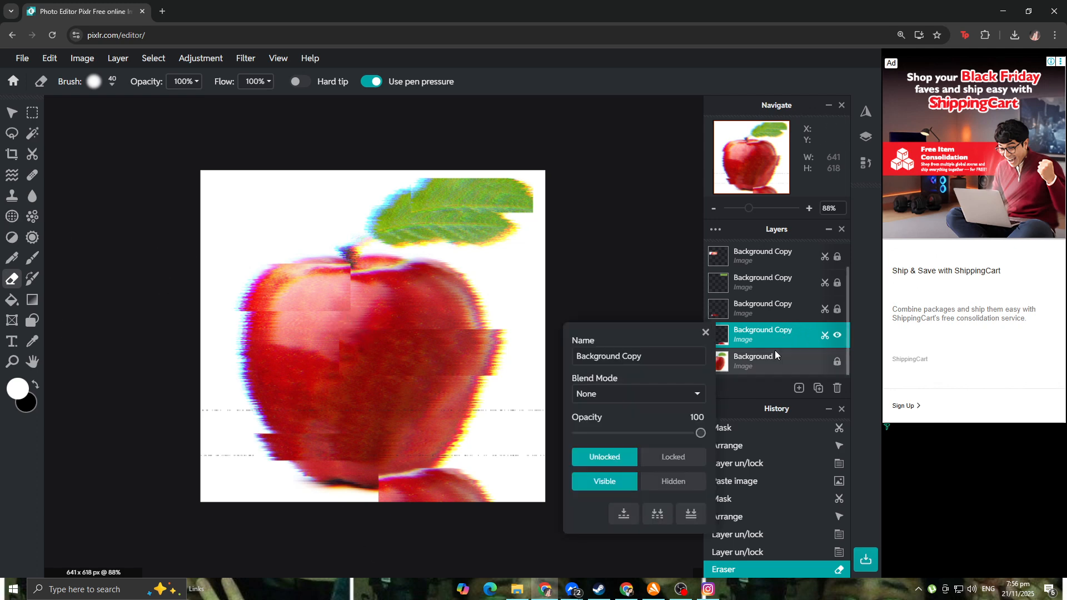
{"action": "left_click", "coordinate": [679, 460]}
{"action": "left_click", "coordinate": [12, 110]}
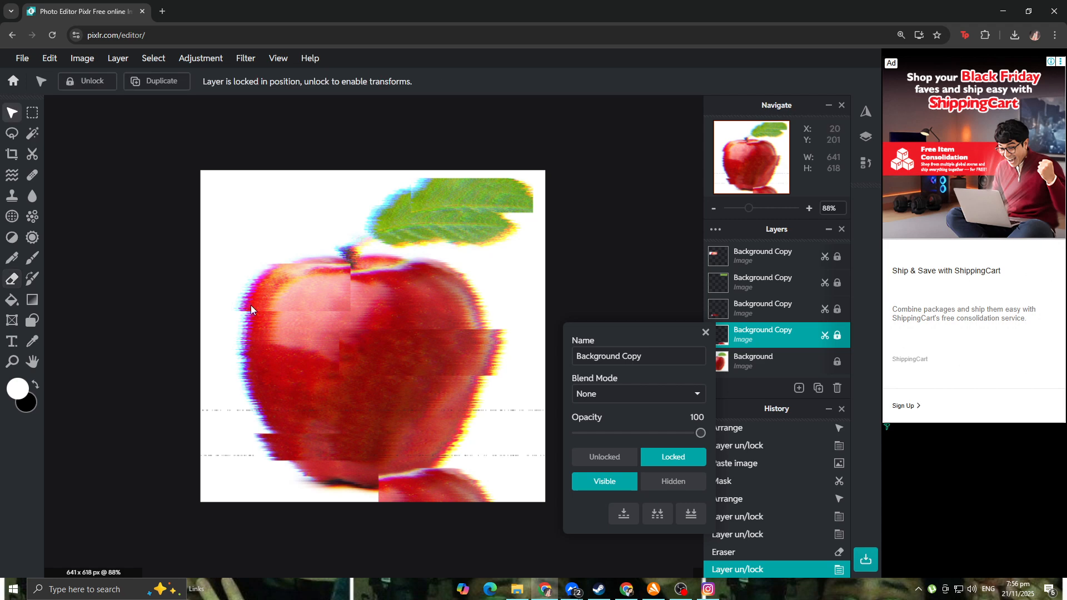
{"action": "left_click", "coordinate": [535, 229]}
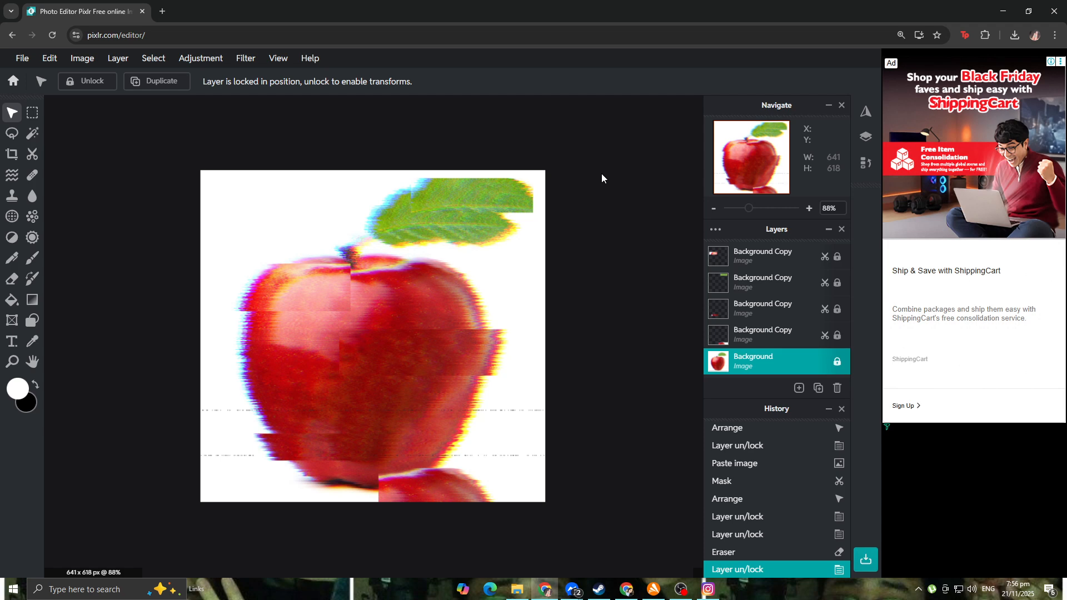
Try to lighten the midtones along the lower edge of the apple's upper-left strip at strength 30.
{"action": "left_click", "coordinate": [12, 238]}
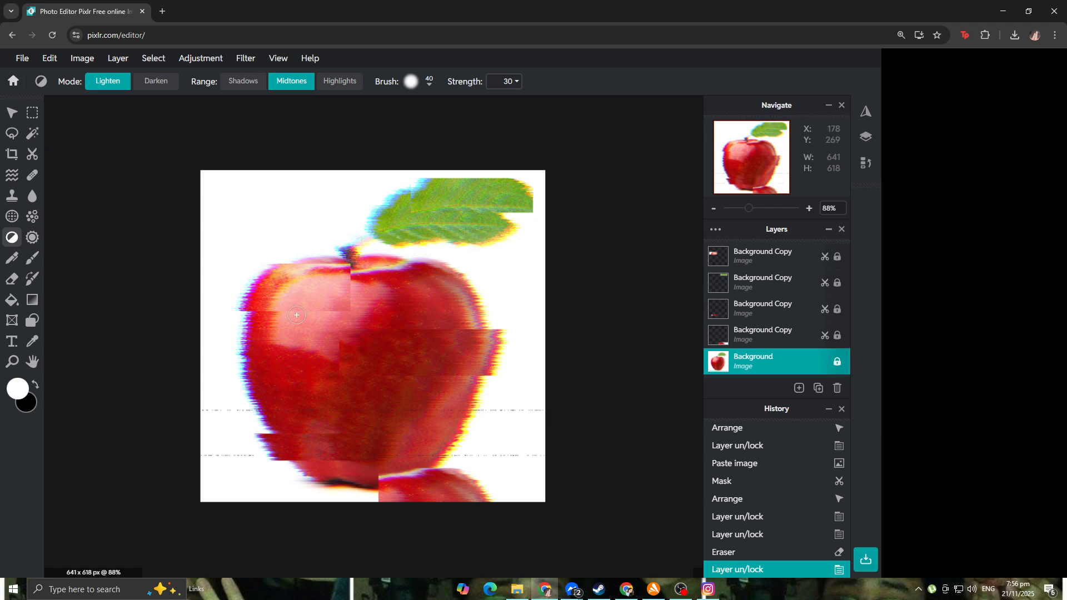
{"action": "left_click_drag", "start_coordinate": [274, 307], "coordinate": [360, 309]}
{"action": "key", "text": "ctrl+z"}
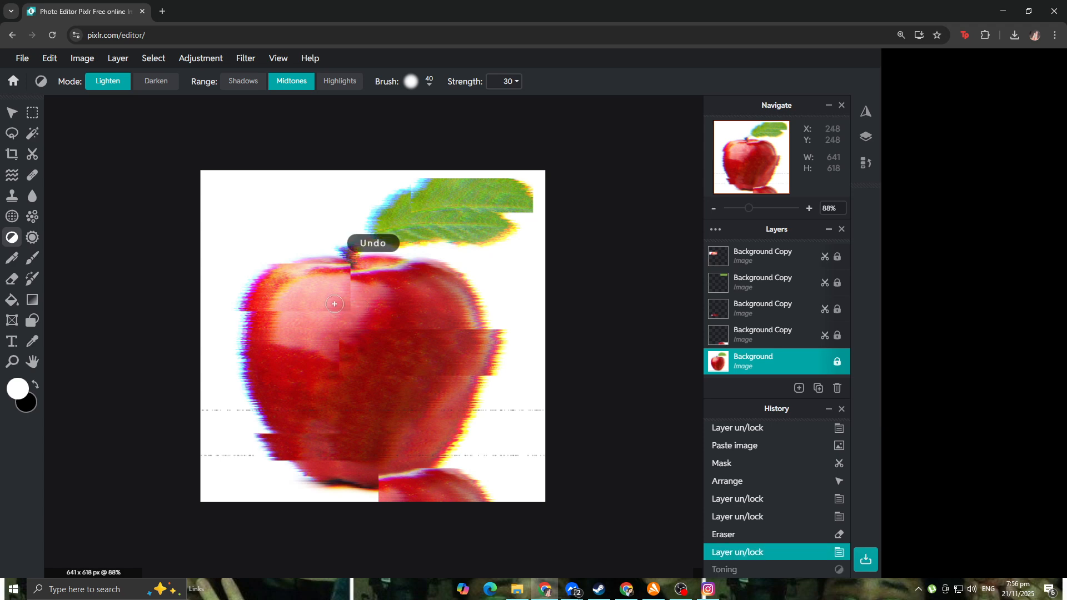
Try to blur the apple's upper-left strip with a size 50 brush at strength 40.
{"action": "left_click", "coordinate": [34, 215]}
{"action": "left_click", "coordinate": [32, 200]}
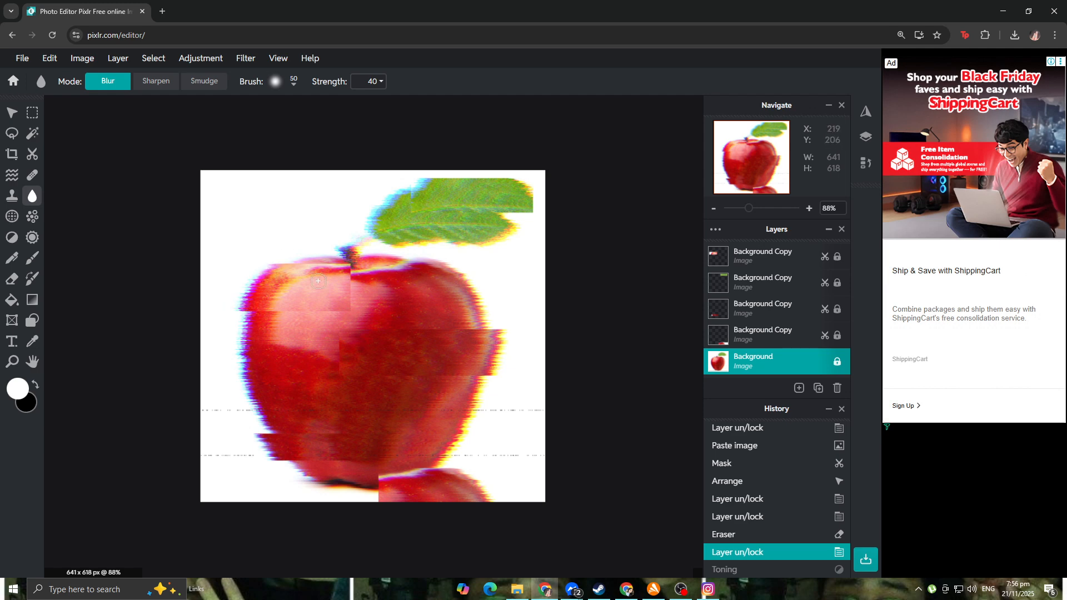
{"action": "left_click", "coordinate": [291, 299]}
{"action": "key", "text": "ctrl+z"}
Set the Blur strength to 100 and blur the background around the apple's upper-left strip, undoing the last stroke.
{"action": "left_click", "coordinate": [369, 84]}
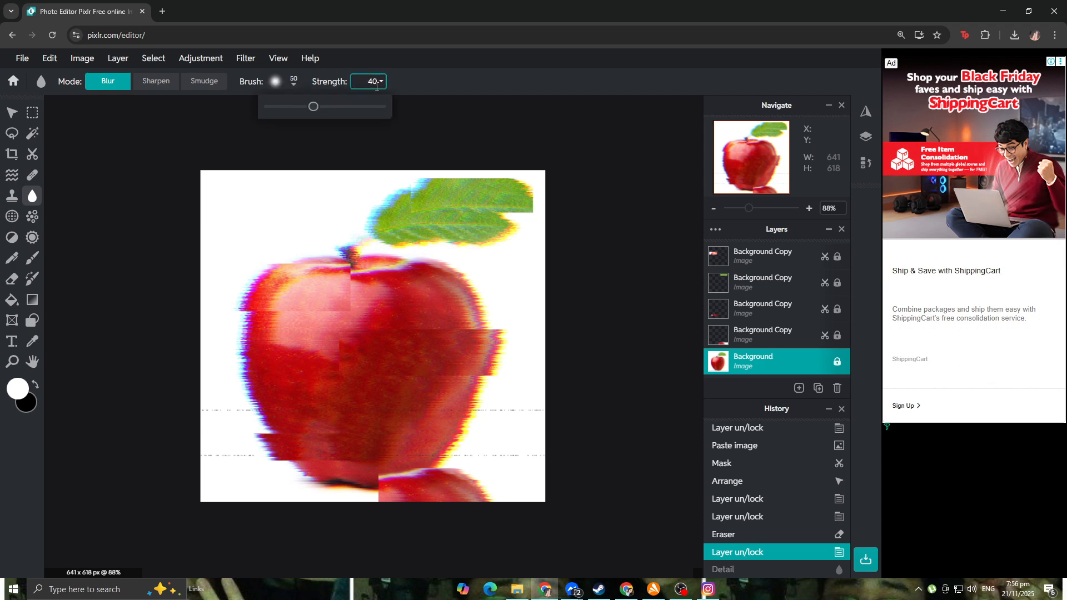
{"action": "type", "text": "0"}
{"action": "left_click", "coordinate": [541, 184]}
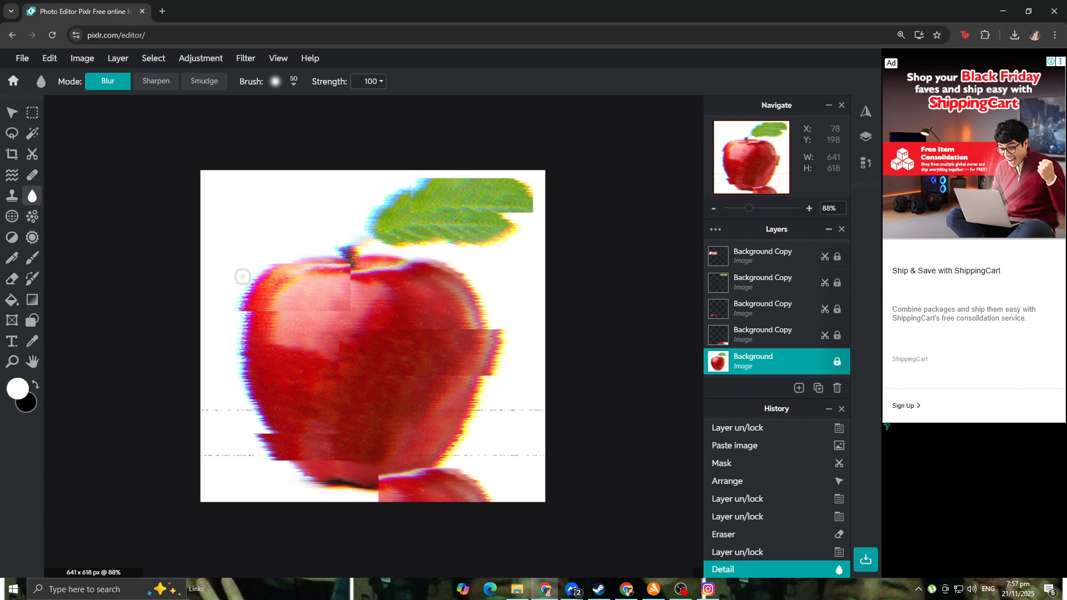
{"action": "left_click_drag", "start_coordinate": [233, 308], "coordinate": [251, 287]}
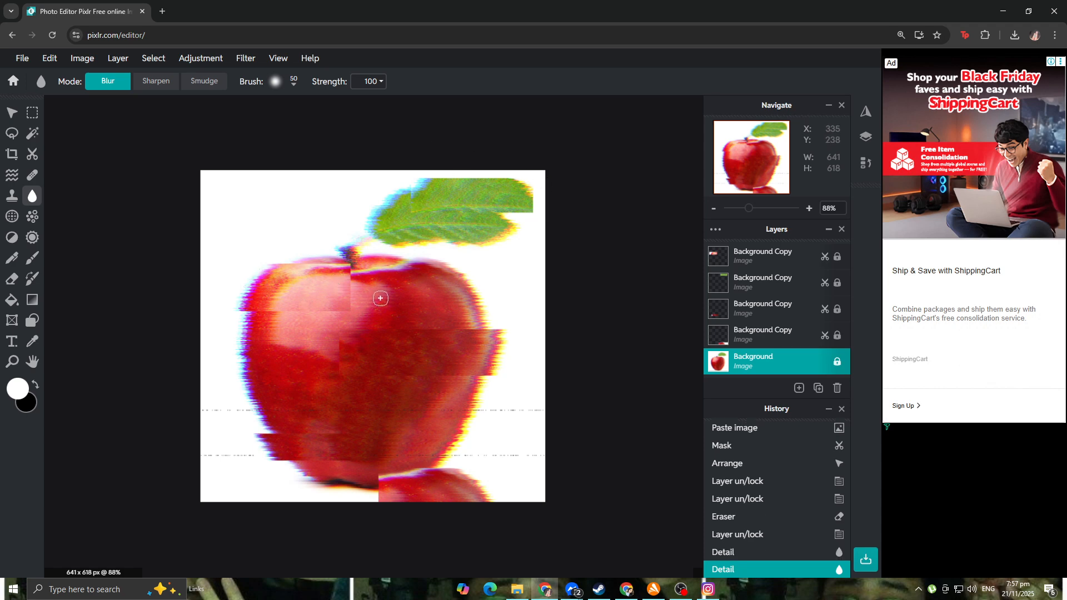
{"action": "key", "text": "ctrl+z"}
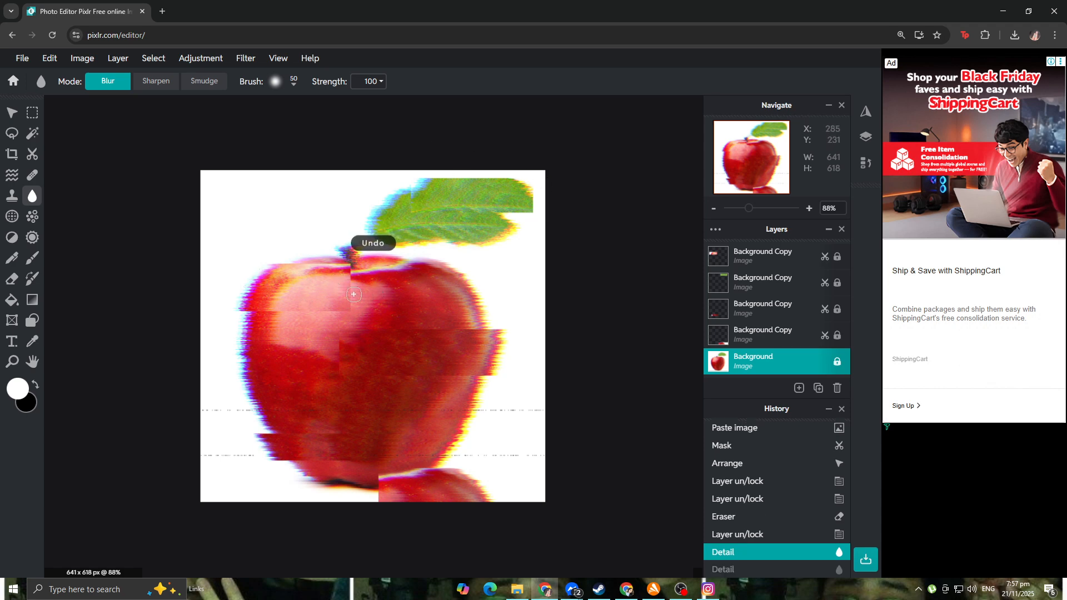
Try to push the apple's stem downward with Liquify at size 50.
{"action": "left_click", "coordinate": [11, 300]}
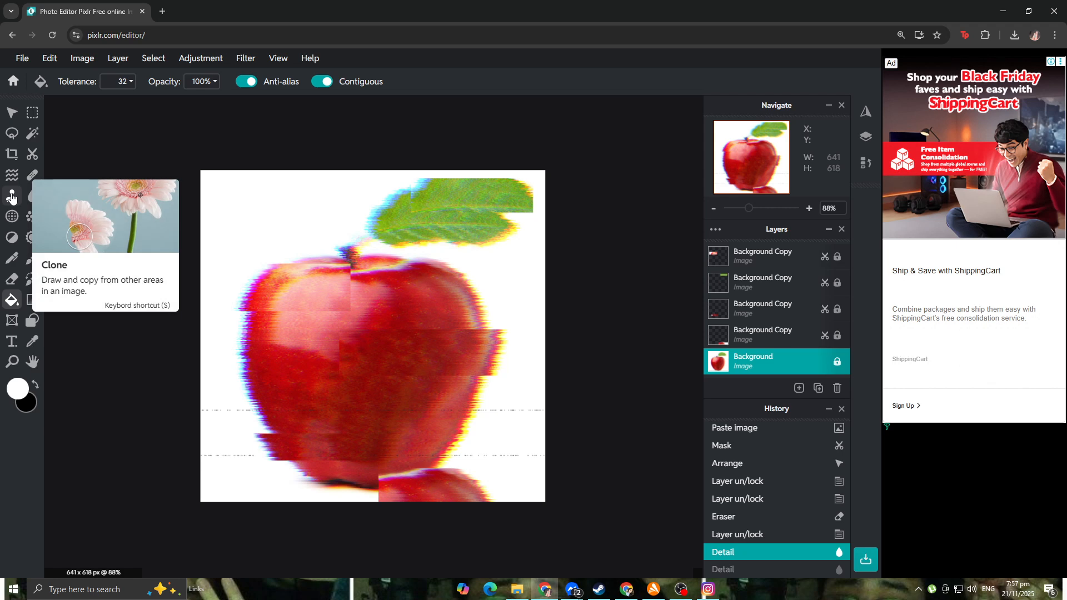
{"action": "left_click", "coordinate": [12, 176]}
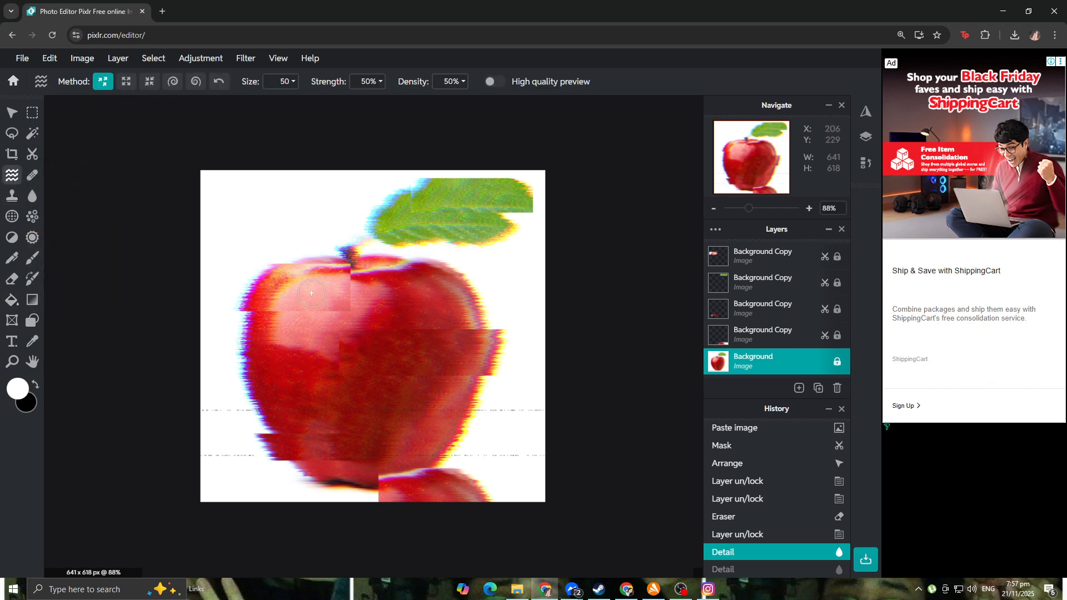
{"action": "mouse_move", "coordinate": [352, 242]}
{"action": "left_mouse_down"}
{"action": "mouse_move", "coordinate": [320, 264]}
{"action": "mouse_move", "coordinate": [354, 250]}
{"action": "left_mouse_up"}
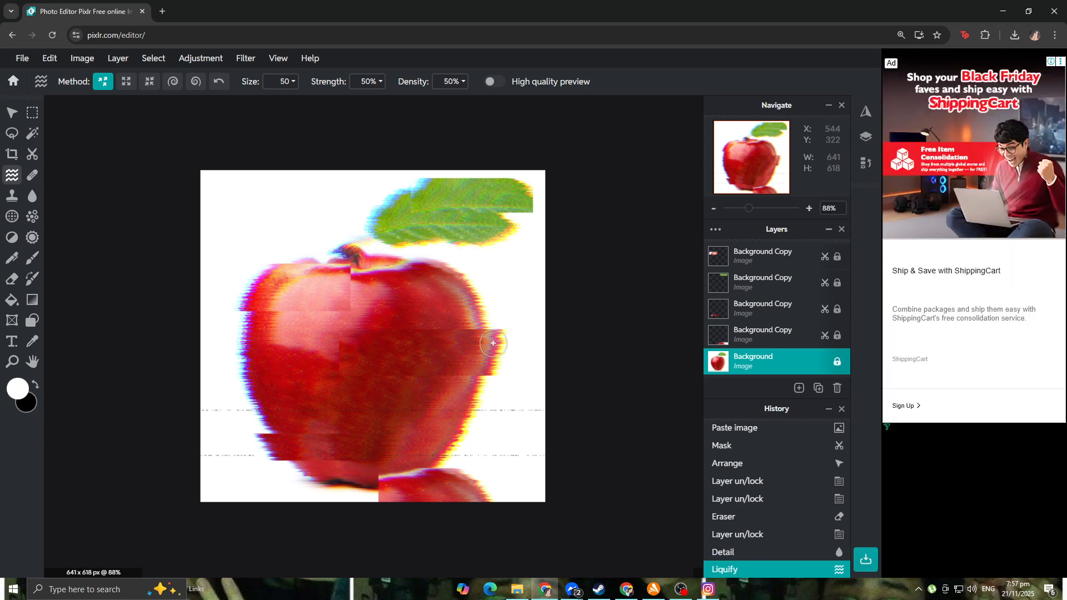
{"action": "key", "text": "ctrl+z"}
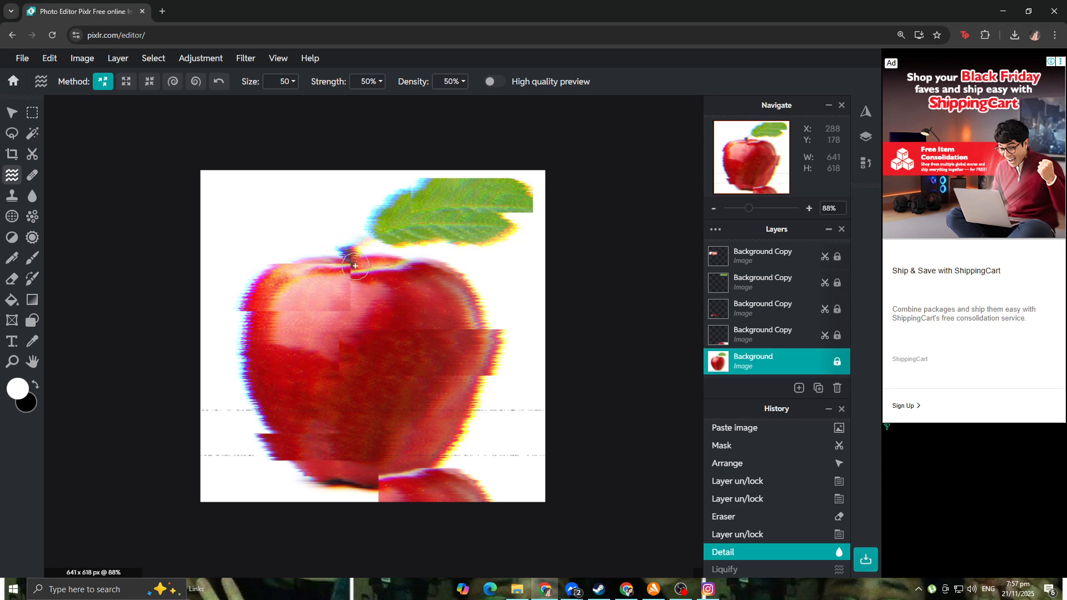
Distort the apple beside its upper-left strip and the leaf's lower edge with Liquify push strokes at size 50, strength 50%.
{"action": "left_click_drag", "start_coordinate": [345, 320], "coordinate": [374, 320]}
{"action": "mouse_move", "coordinate": [487, 237]}
{"action": "left_mouse_down"}
{"action": "mouse_move", "coordinate": [528, 224]}
{"action": "mouse_move", "coordinate": [485, 238]}
{"action": "mouse_move", "coordinate": [513, 219]}
{"action": "mouse_move", "coordinate": [491, 247]}
{"action": "mouse_move", "coordinate": [479, 226]}
{"action": "mouse_move", "coordinate": [502, 227]}
{"action": "left_mouse_up"}
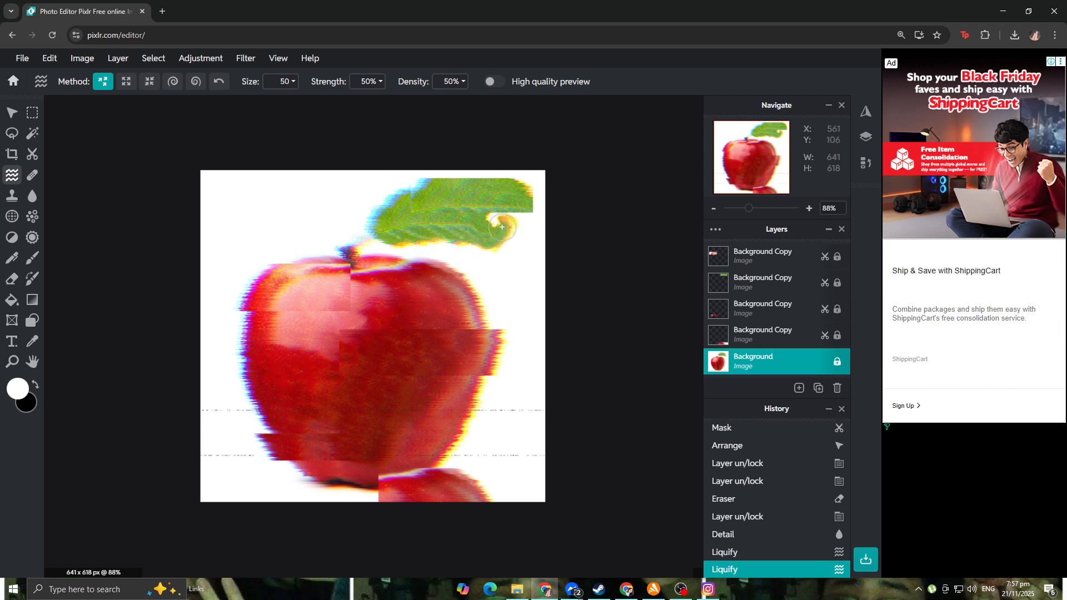
{"action": "mouse_move", "coordinate": [396, 231]}
{"action": "left_mouse_down"}
{"action": "mouse_move", "coordinate": [432, 247]}
{"action": "mouse_move", "coordinate": [375, 211]}
{"action": "mouse_move", "coordinate": [389, 220]}
{"action": "mouse_move", "coordinate": [379, 219]}
{"action": "mouse_move", "coordinate": [434, 194]}
{"action": "mouse_move", "coordinate": [439, 212]}
{"action": "mouse_move", "coordinate": [450, 196]}
{"action": "mouse_move", "coordinate": [463, 215]}
{"action": "left_mouse_up"}
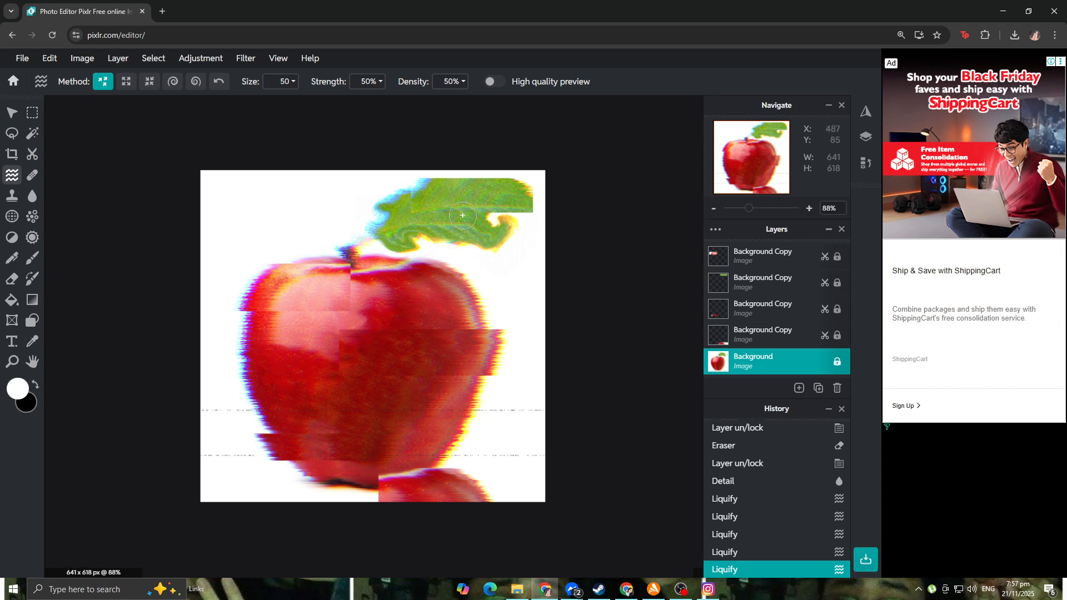
Try to Liquify the layer of the lowest strip, and undo the recent edits back to the first shifted strip.
{"action": "left_click", "coordinate": [761, 334]}
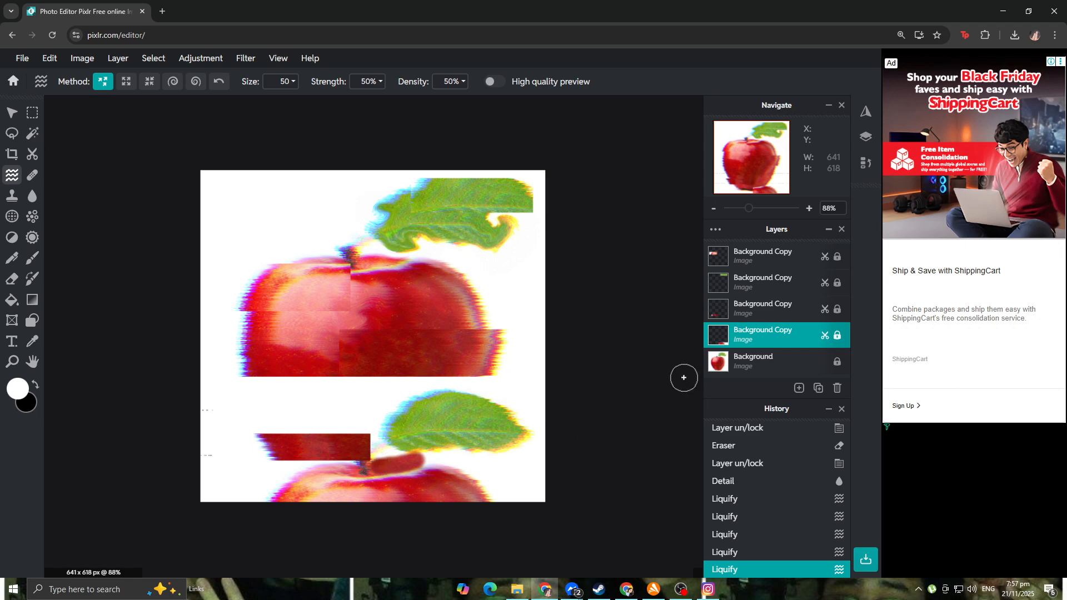
{"action": "key", "text": "ctrl+z"}
{"action": "left_click_drag", "start_coordinate": [381, 390], "coordinate": [507, 277]}
{"action": "key", "text": "ctrl+z"}
{"action": "key", "text": "ctrl+z"}
{"action": "key", "text": "ctrl+z"}
{"action": "key", "text": "ctrl+z"}
{"action": "key", "text": "ctrl+z"}
{"action": "key", "text": "ctrl+z"}
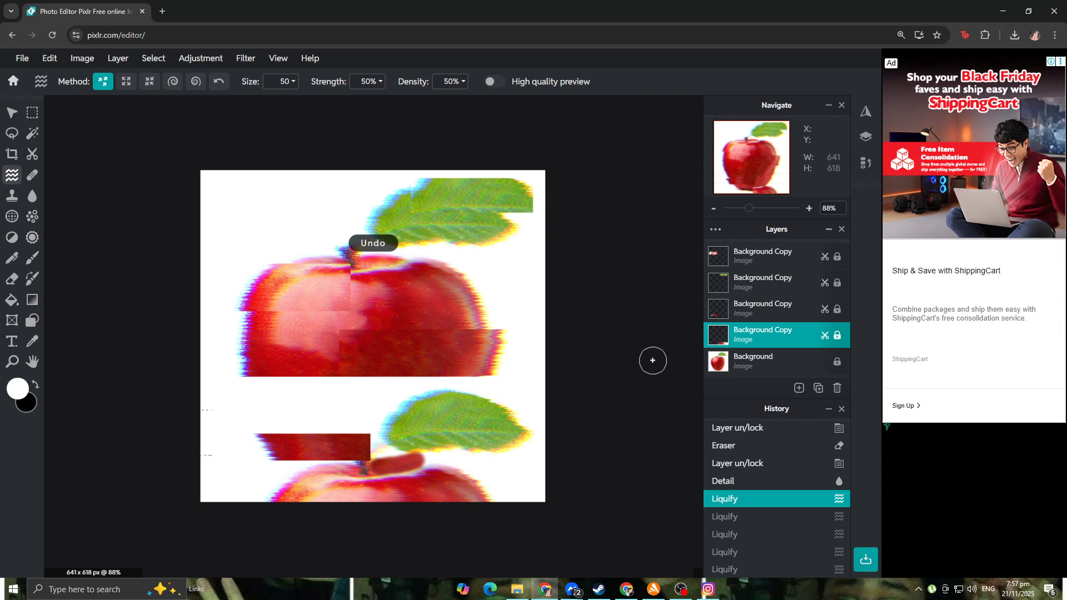
{"action": "key", "text": "ctrl+z"}
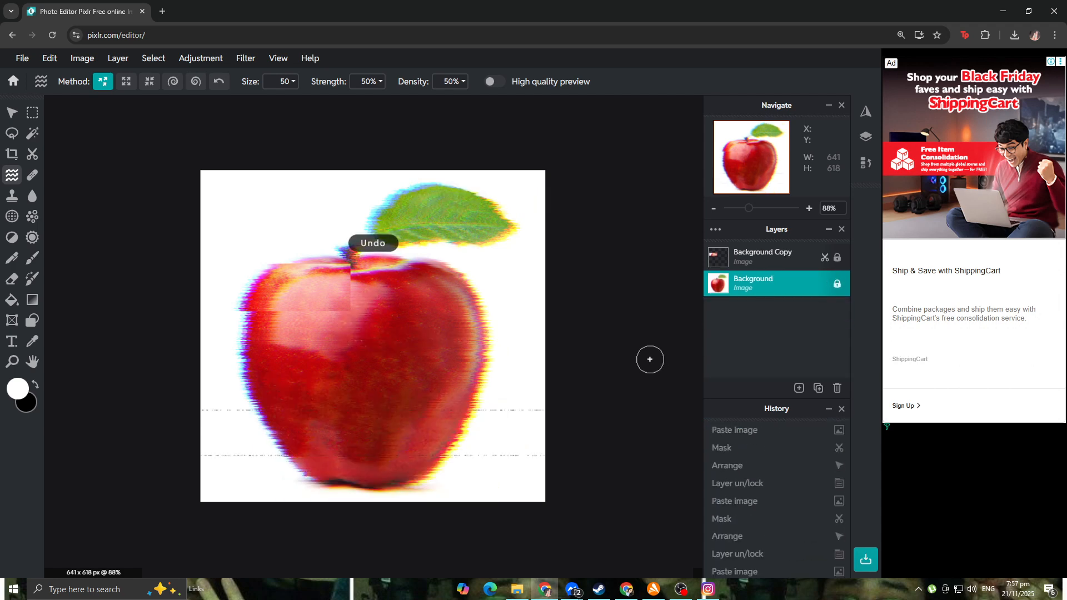
Restore the latest Liquify state from the history and select the lower-left strip's layer.
{"action": "scroll", "coordinate": [772, 509], "scroll_direction": "down", "scroll_amount": 5}
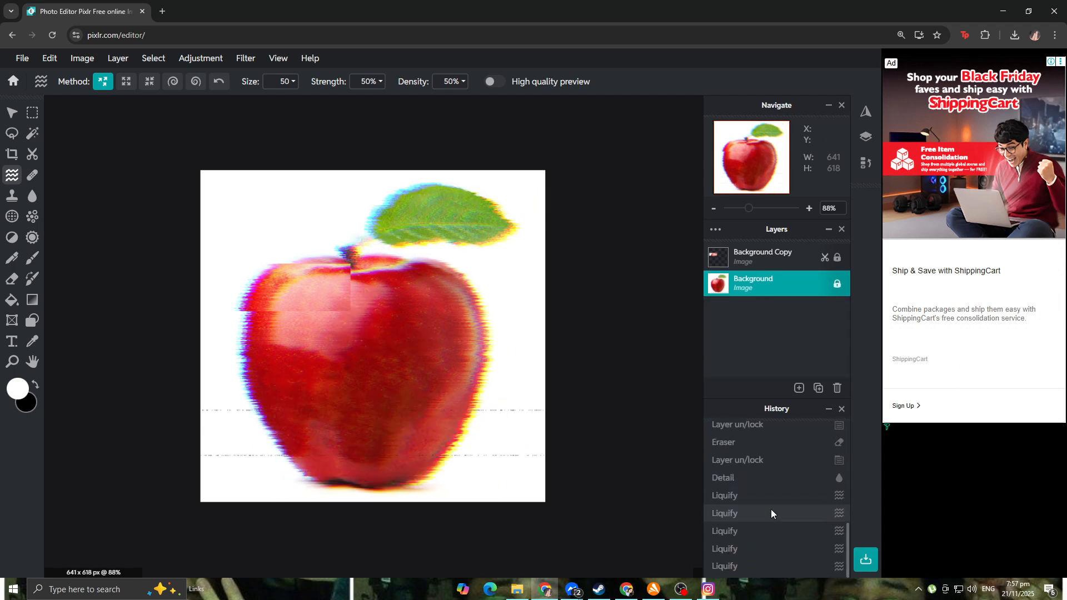
{"action": "left_click", "coordinate": [778, 565]}
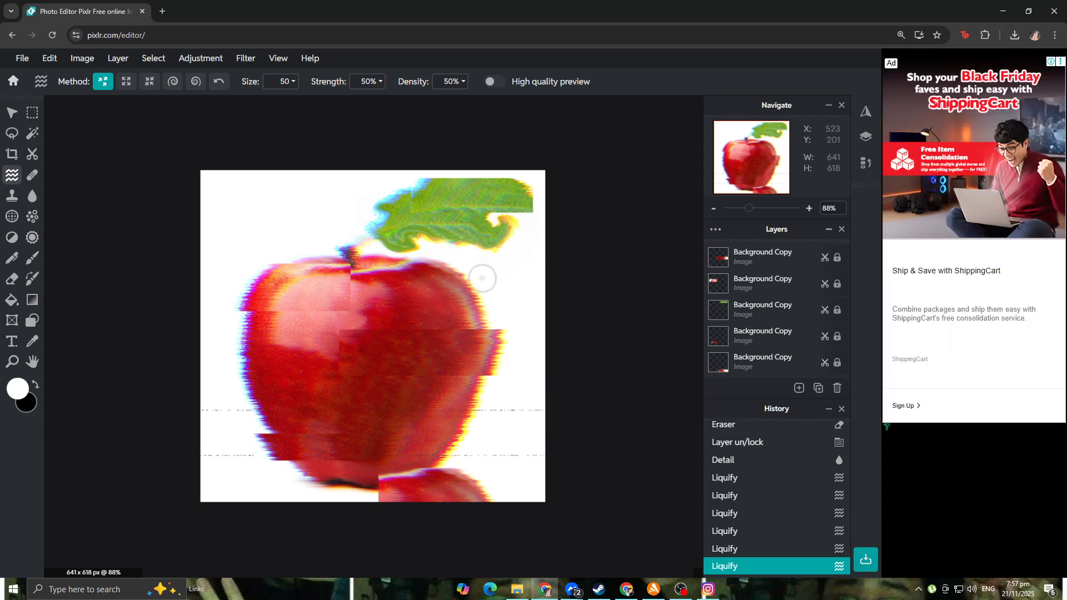
{"action": "left_click", "coordinate": [763, 337]}
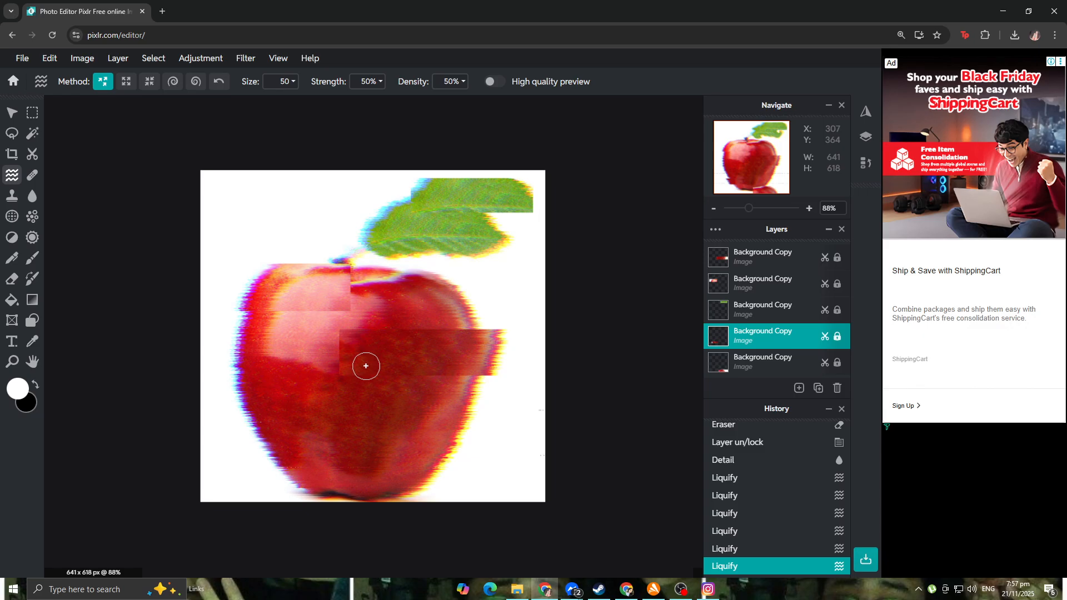